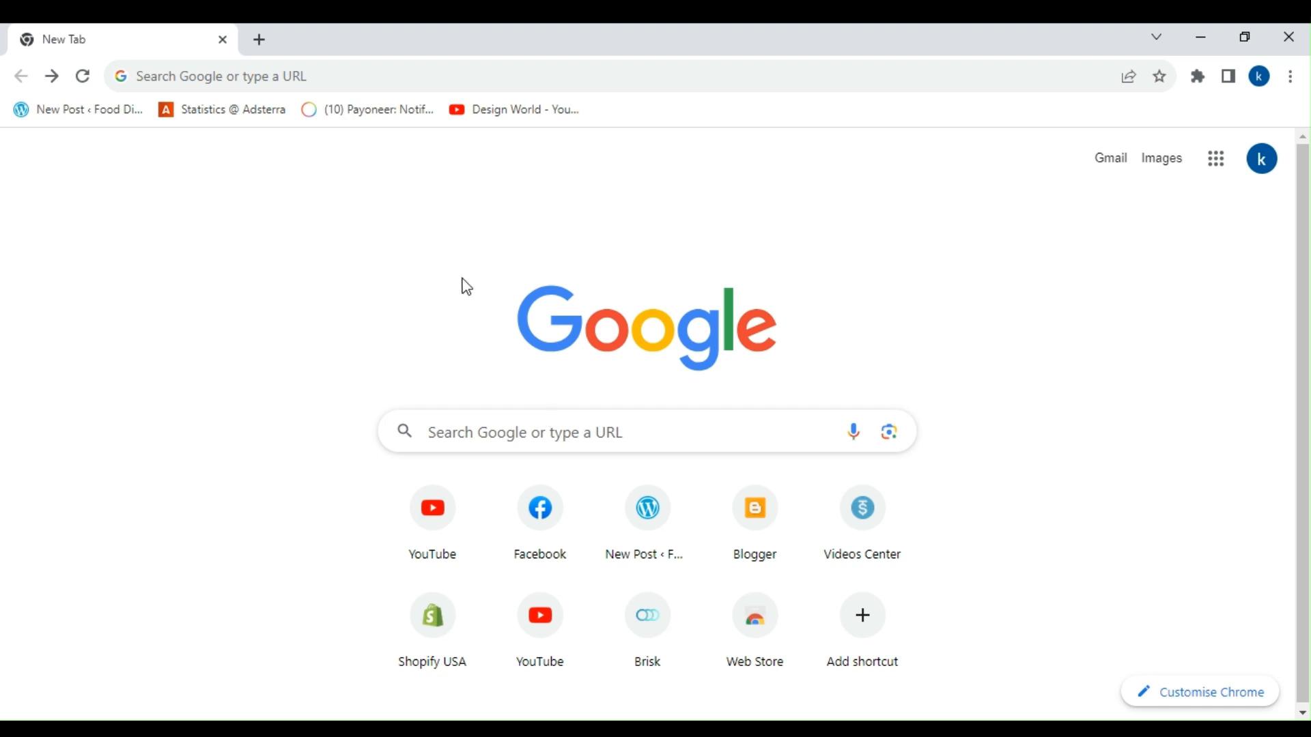
# Step: Search Google for "mockup design for logo free download"
pyautogui.click(508, 421)
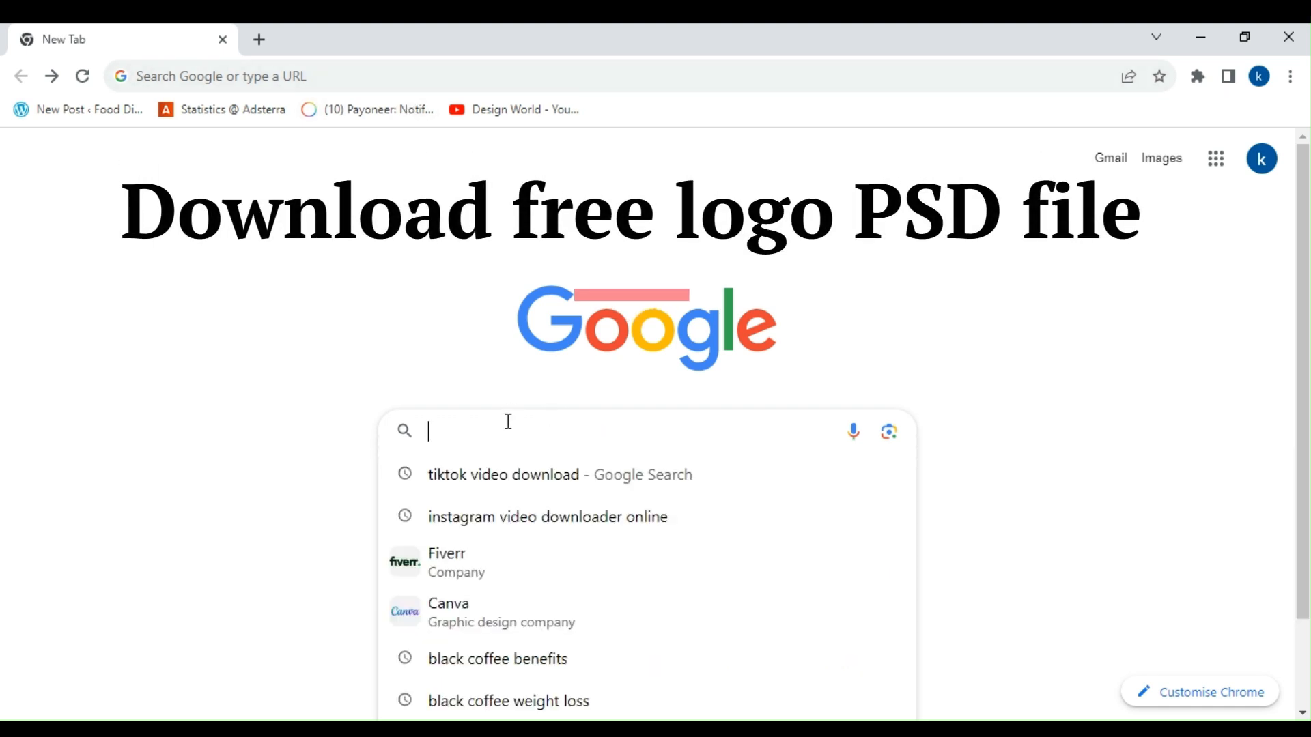
pyautogui.write('mockup')
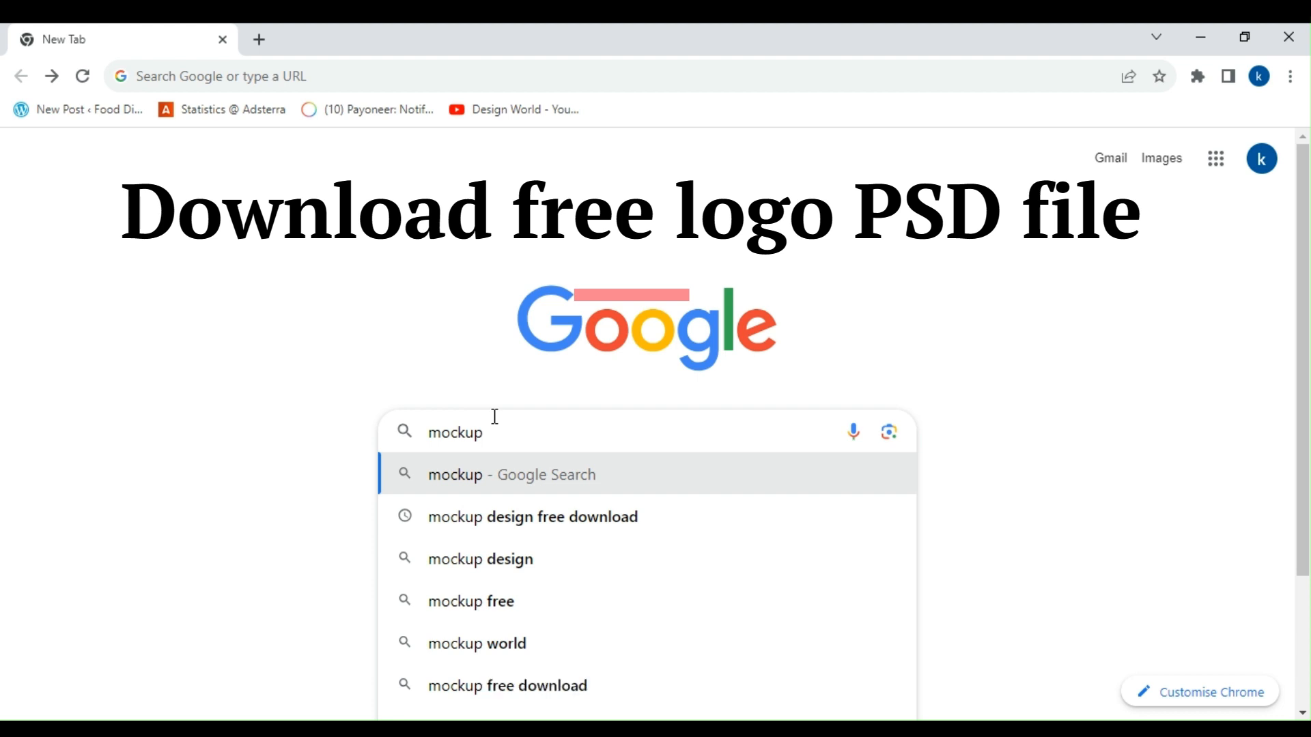
pyautogui.write(' design')
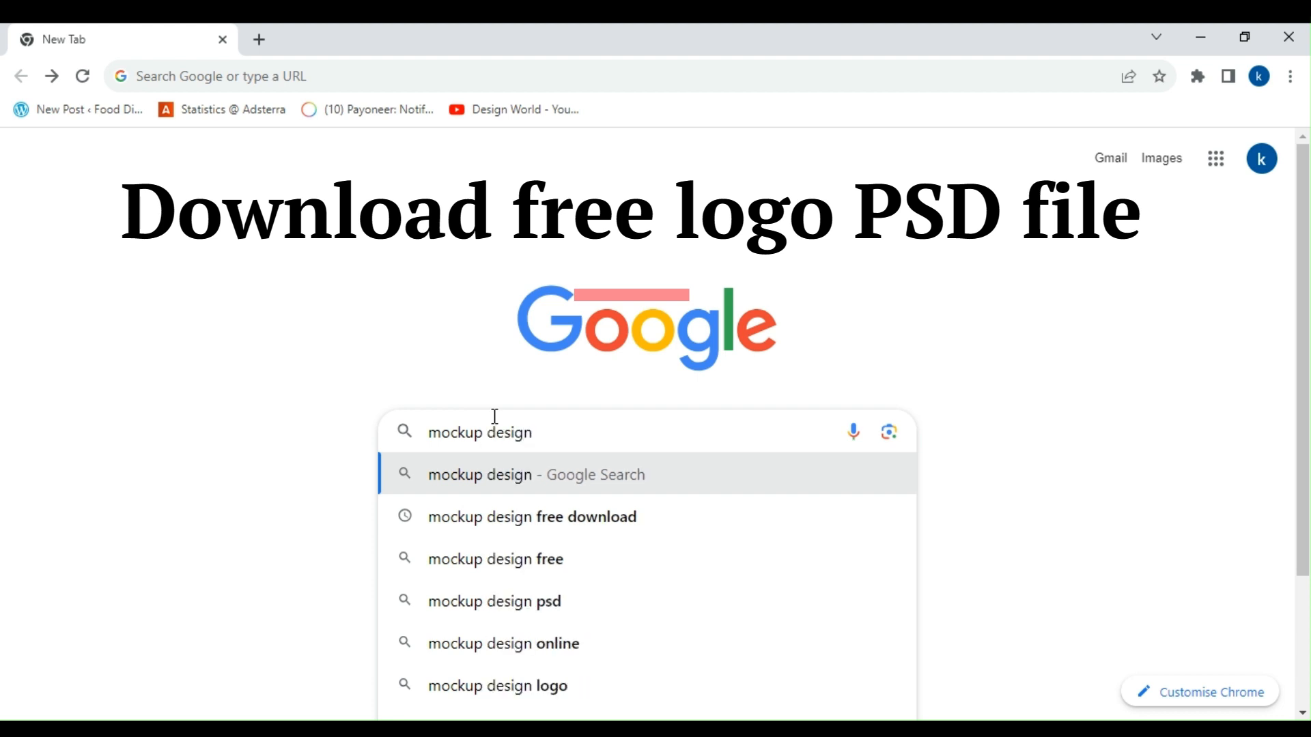
pyautogui.write(' for logo ')
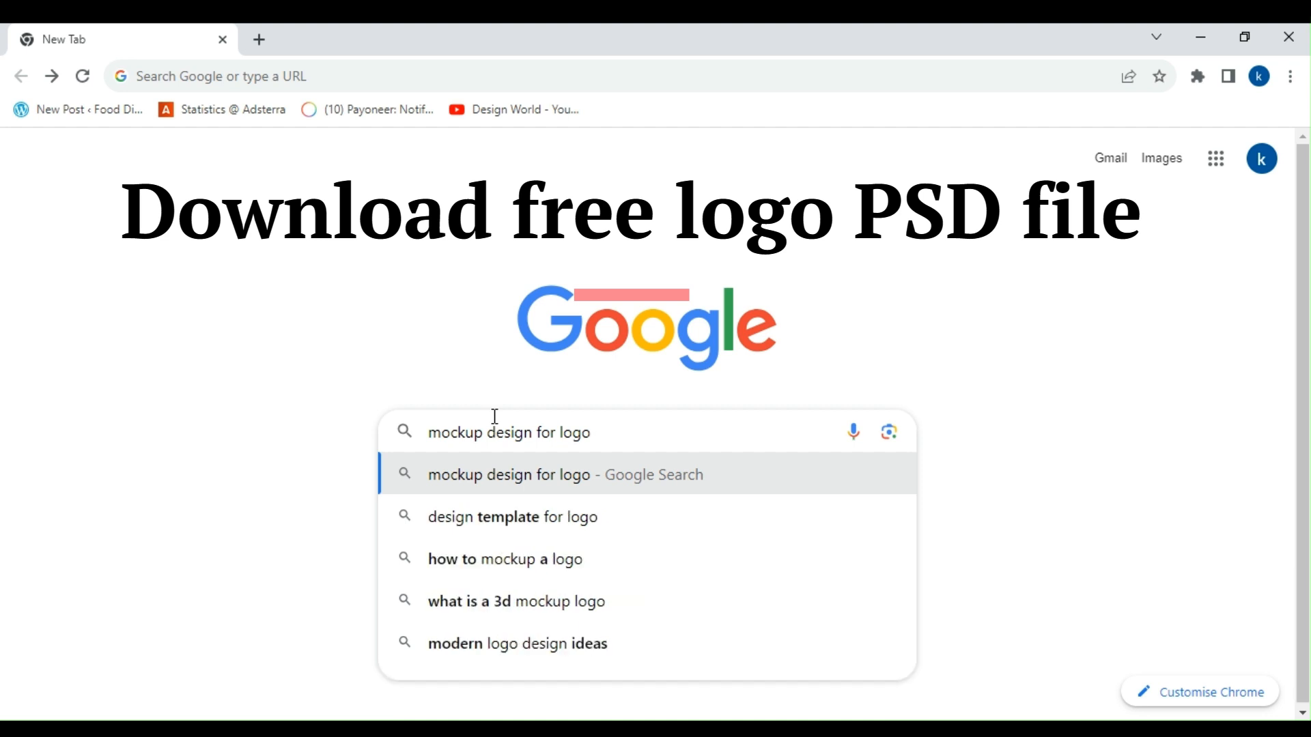
pyautogui.write('free download')
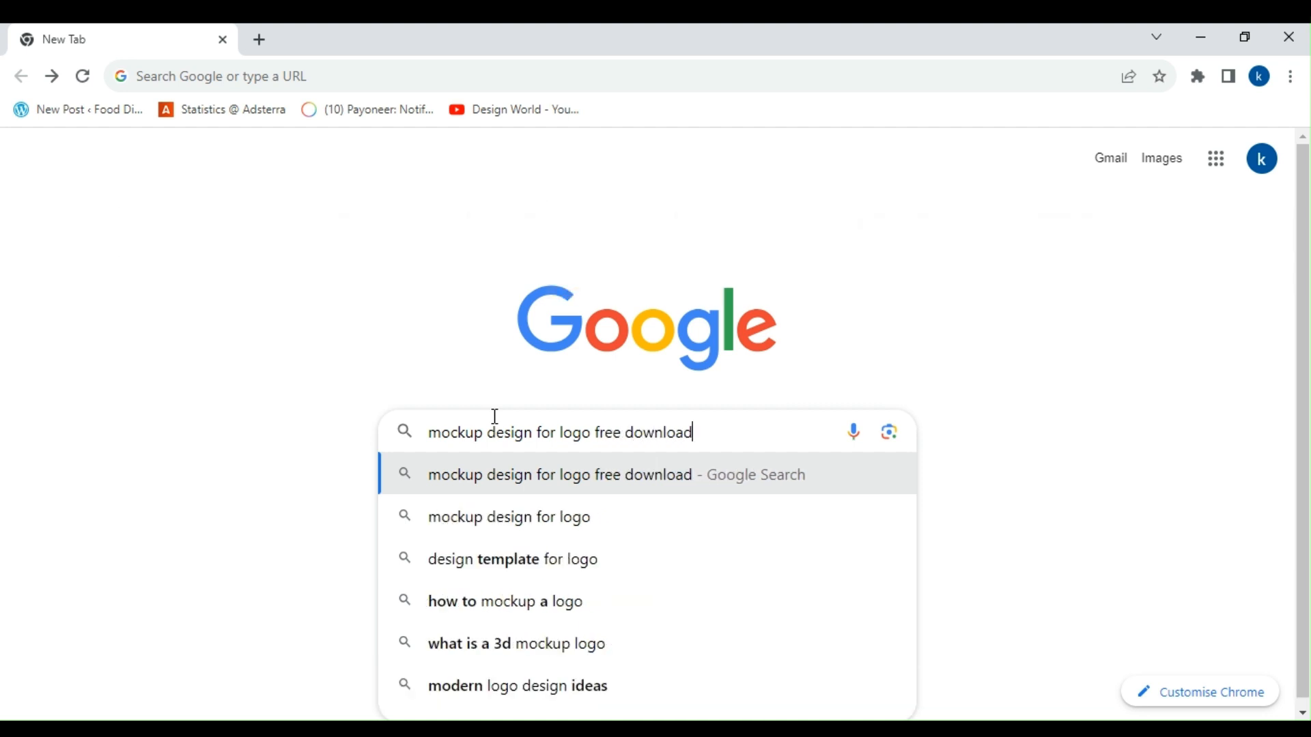
pyautogui.press('Return')
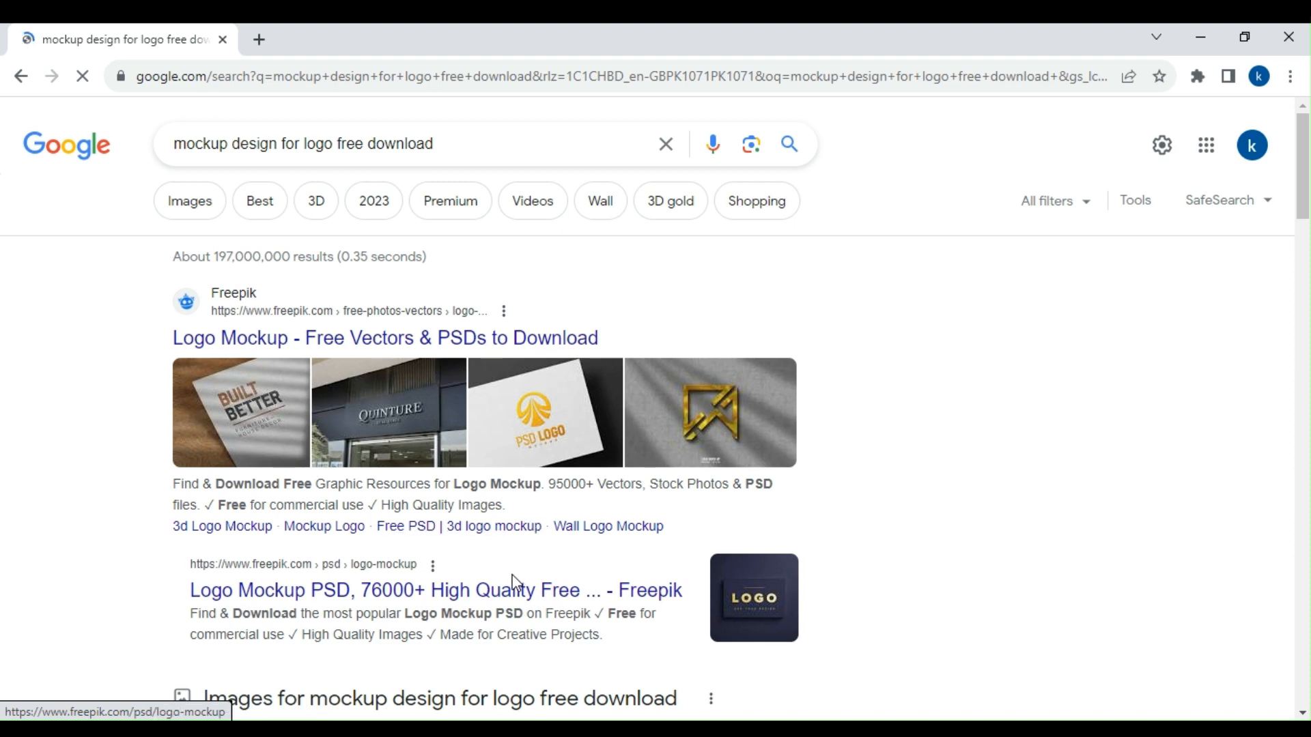
# Step: Open Mockuptree's "95+ Best Free Logo Mockups of 2023" page from the search results
pyautogui.scroll(-4, 486, 624)
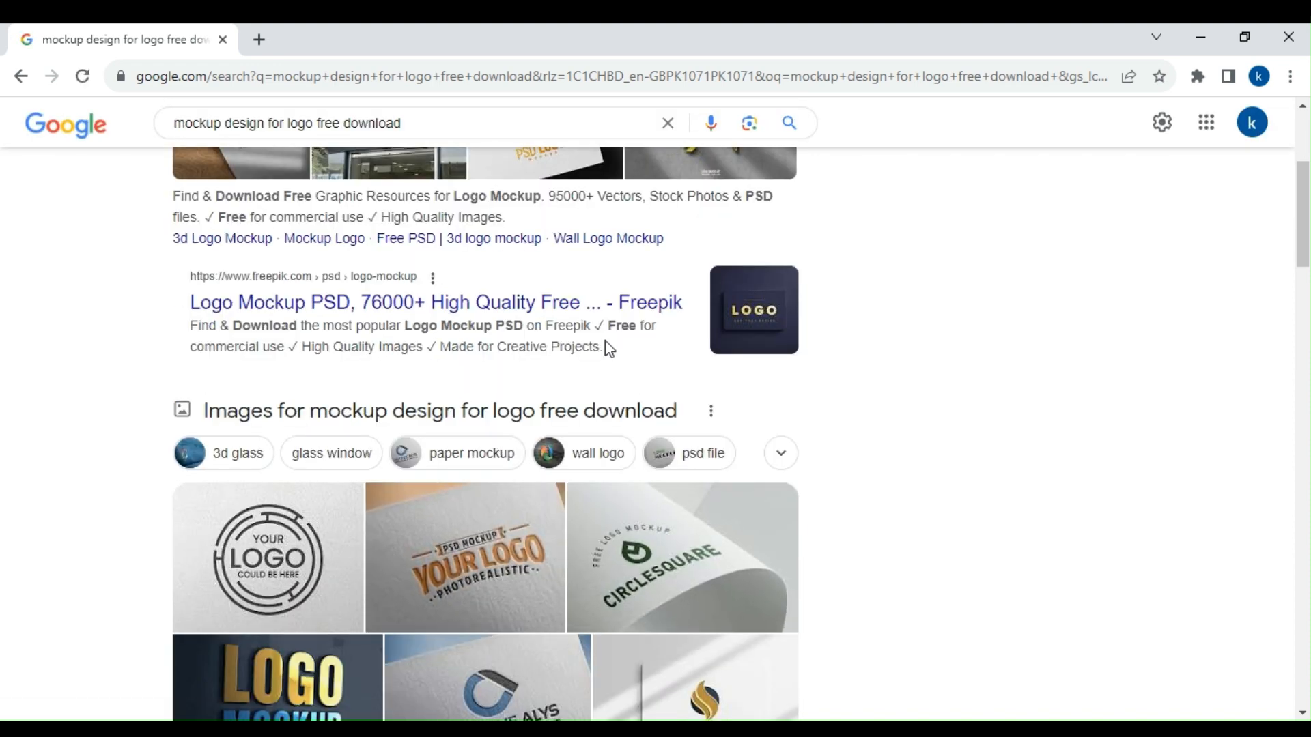
pyautogui.scroll(-9, 414, 342)
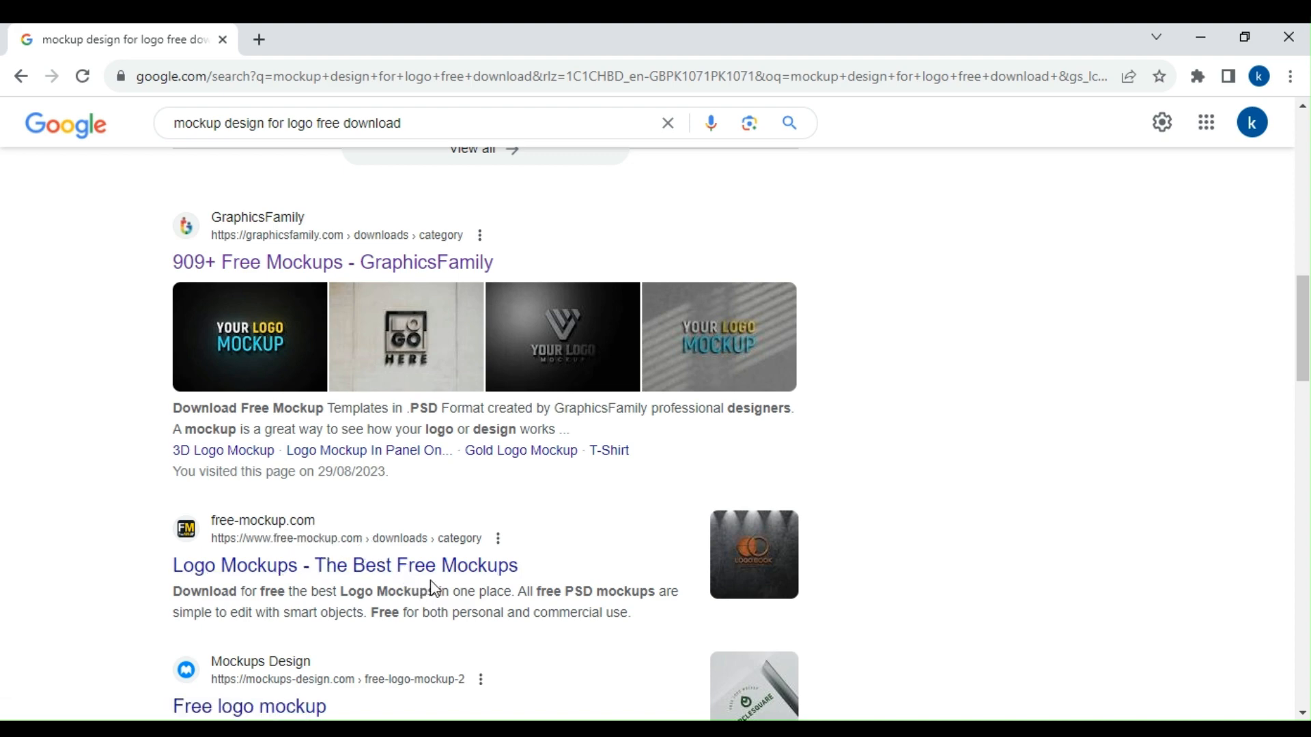
pyautogui.scroll(-8, 392, 584)
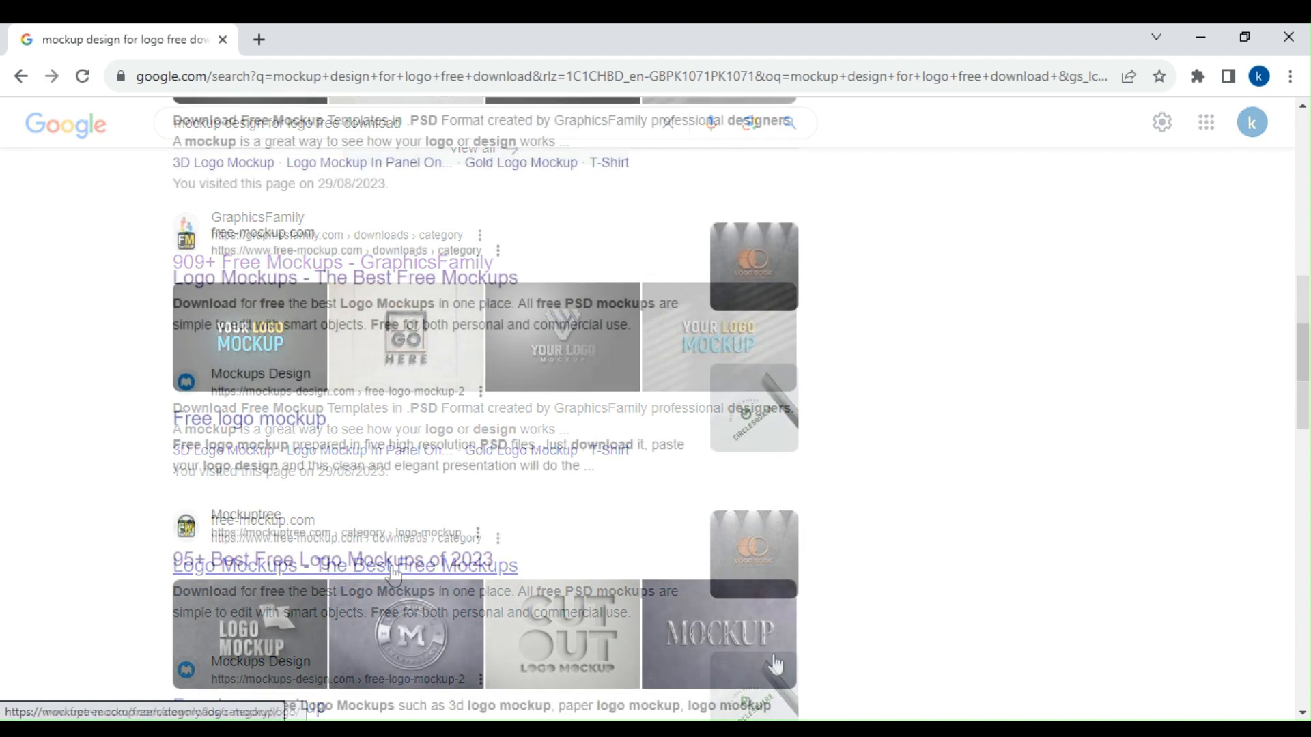
pyautogui.click(432, 285)
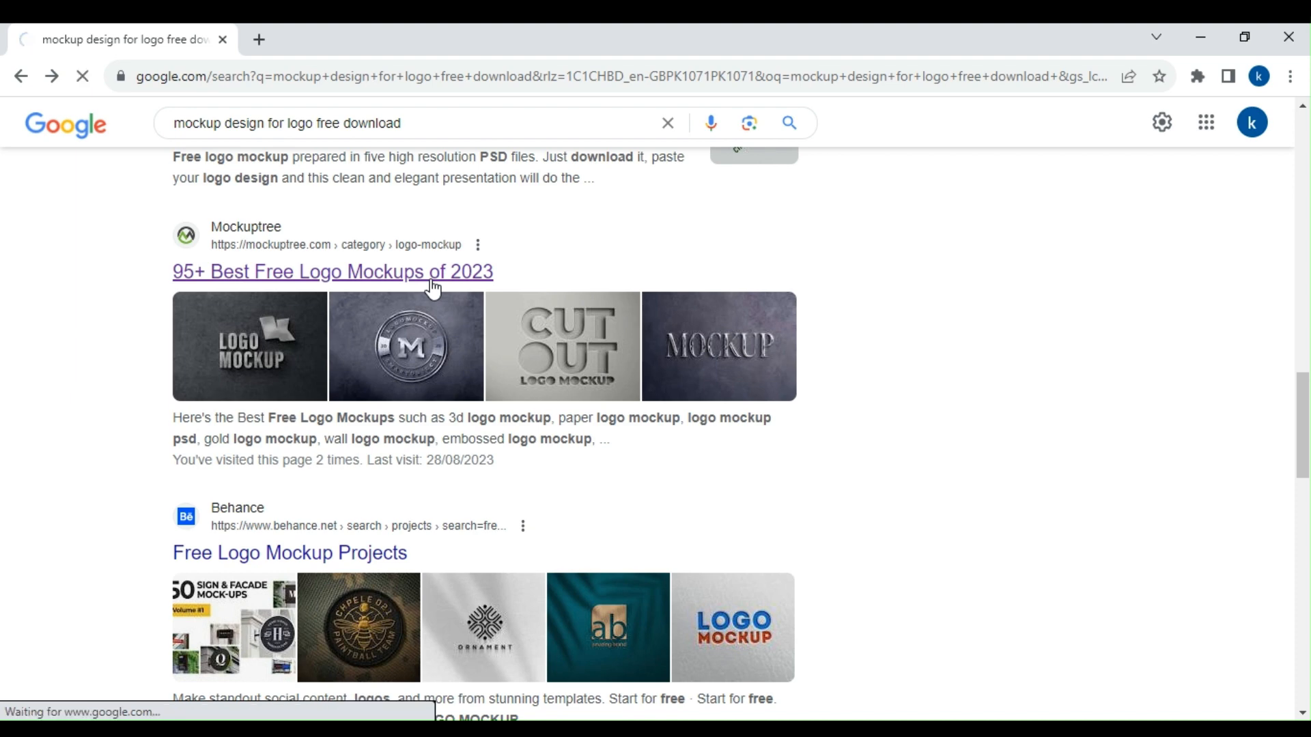
# Step: Look through the first page of free logo mockups and go to page 2, closing the ad that interrupts
pyautogui.scroll(-6, 792, 547)
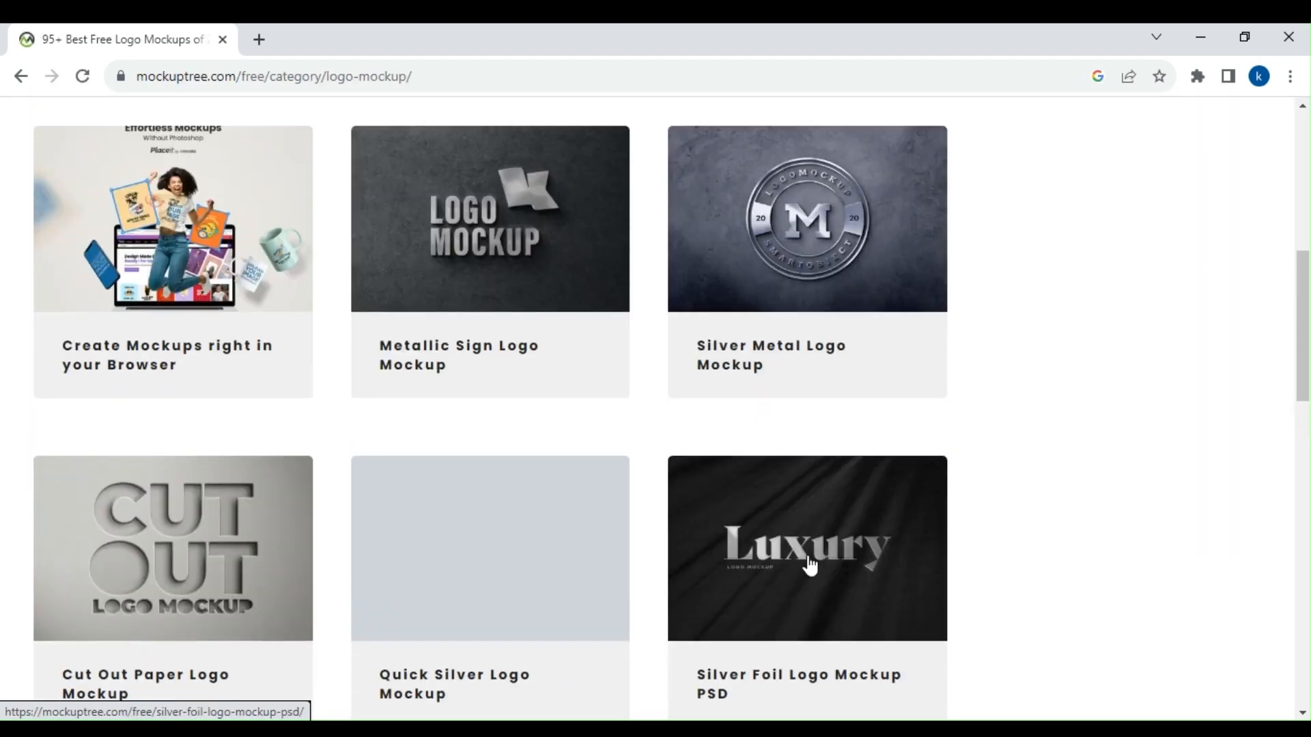
pyautogui.scroll(-1, 823, 604)
pyautogui.scroll(-16, 823, 604)
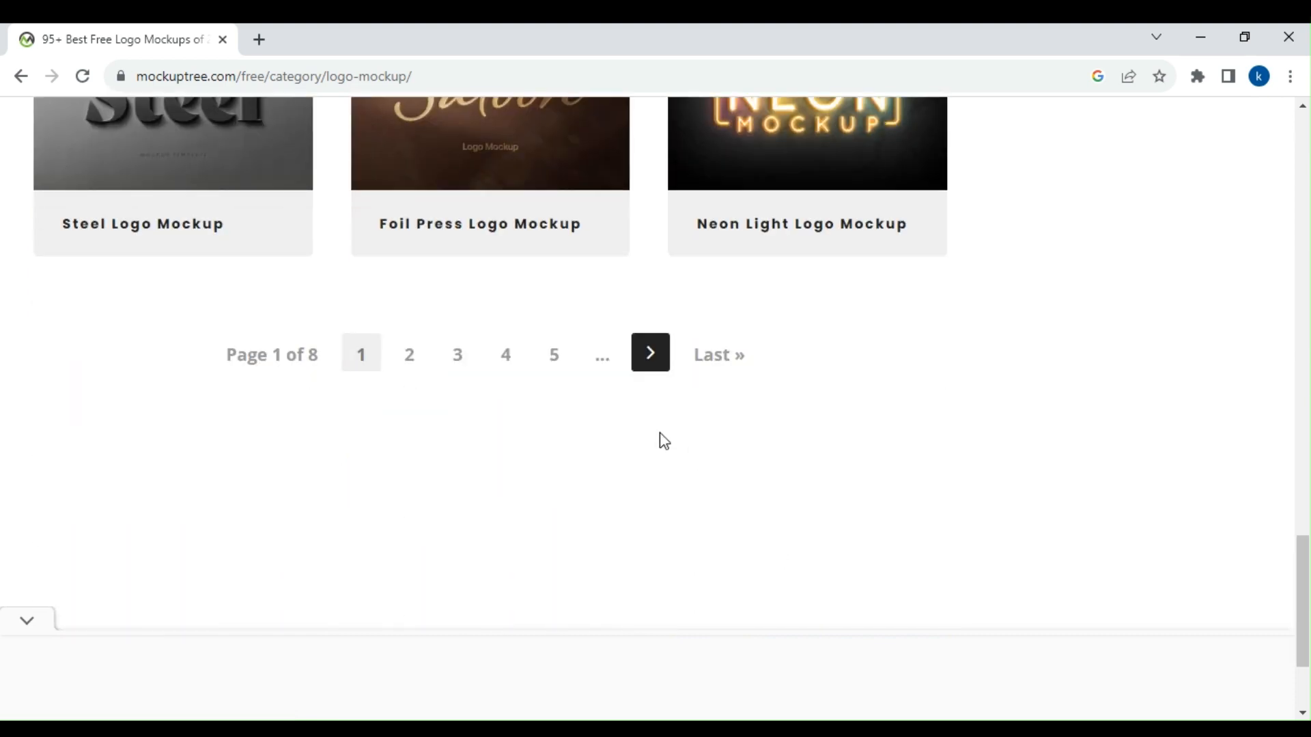
pyautogui.click(409, 356)
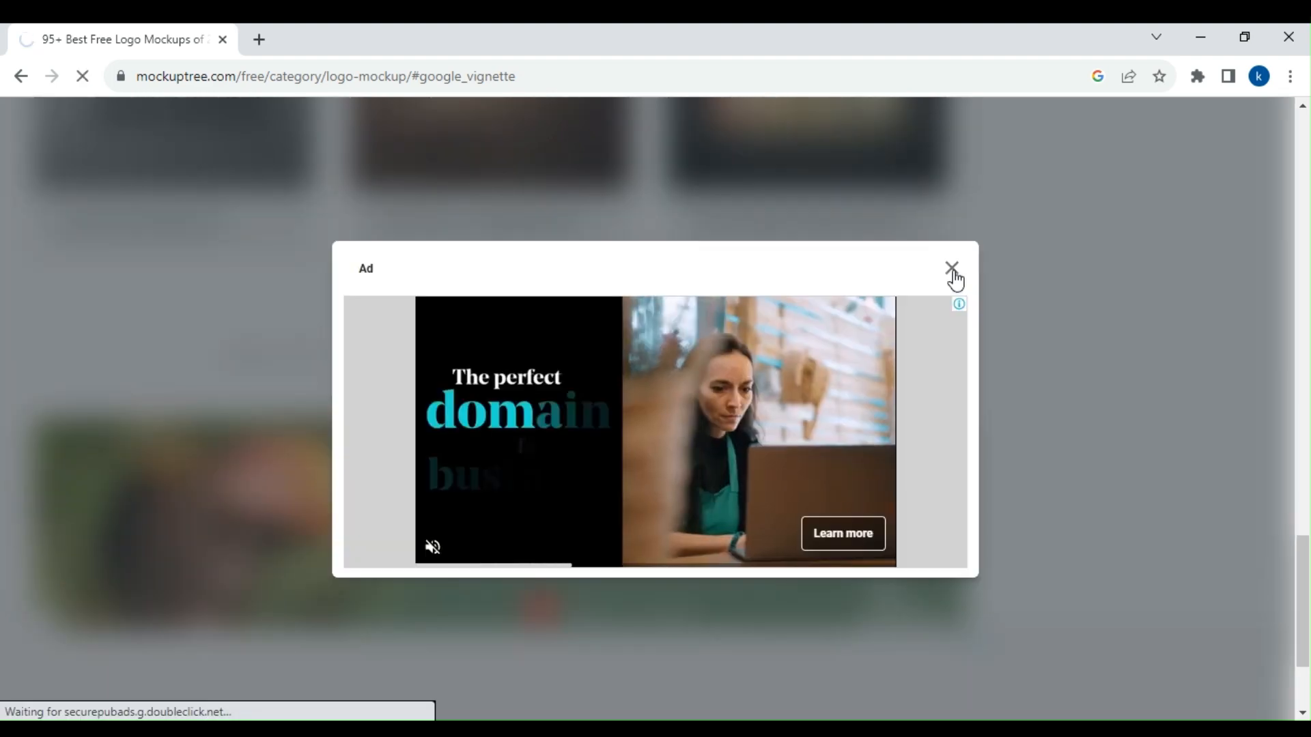
pyautogui.click(951, 270)
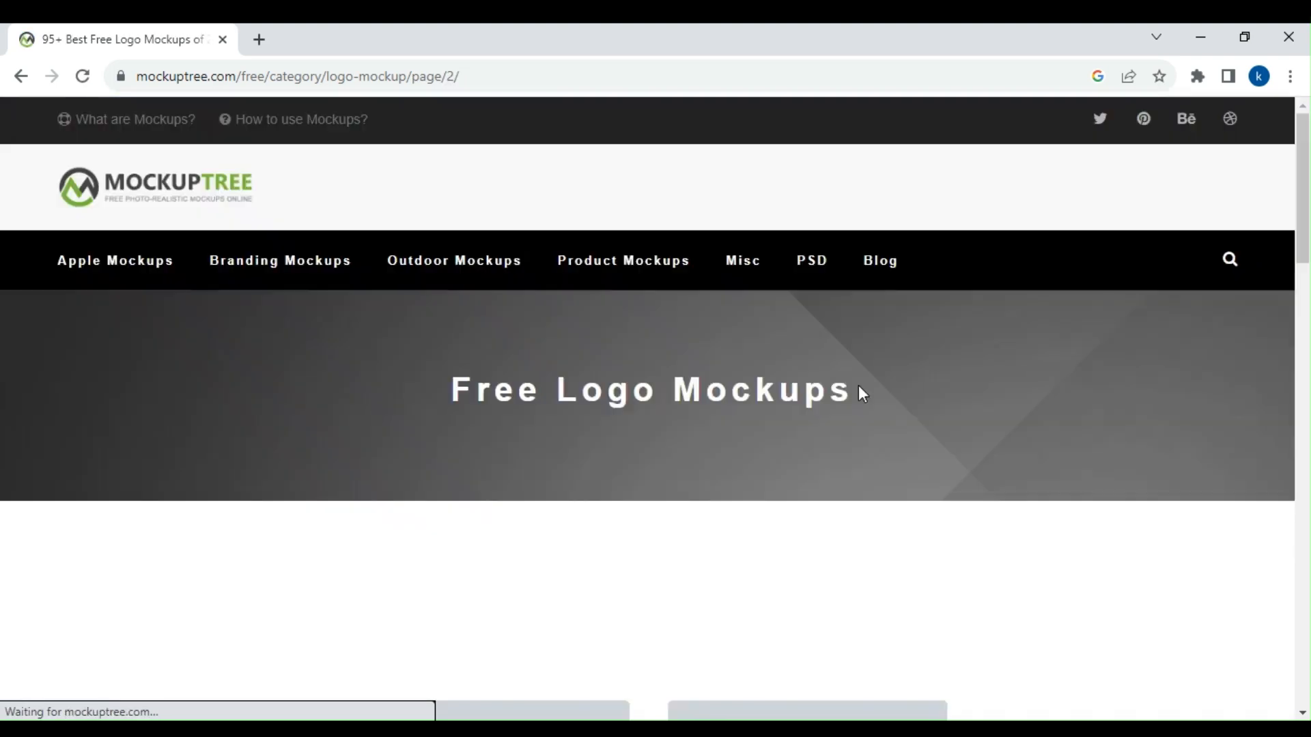
# Step: Look through page 2 of the free logo mockups and continue to page 3
pyautogui.scroll(-6, 717, 521)
pyautogui.scroll(-4, 724, 598)
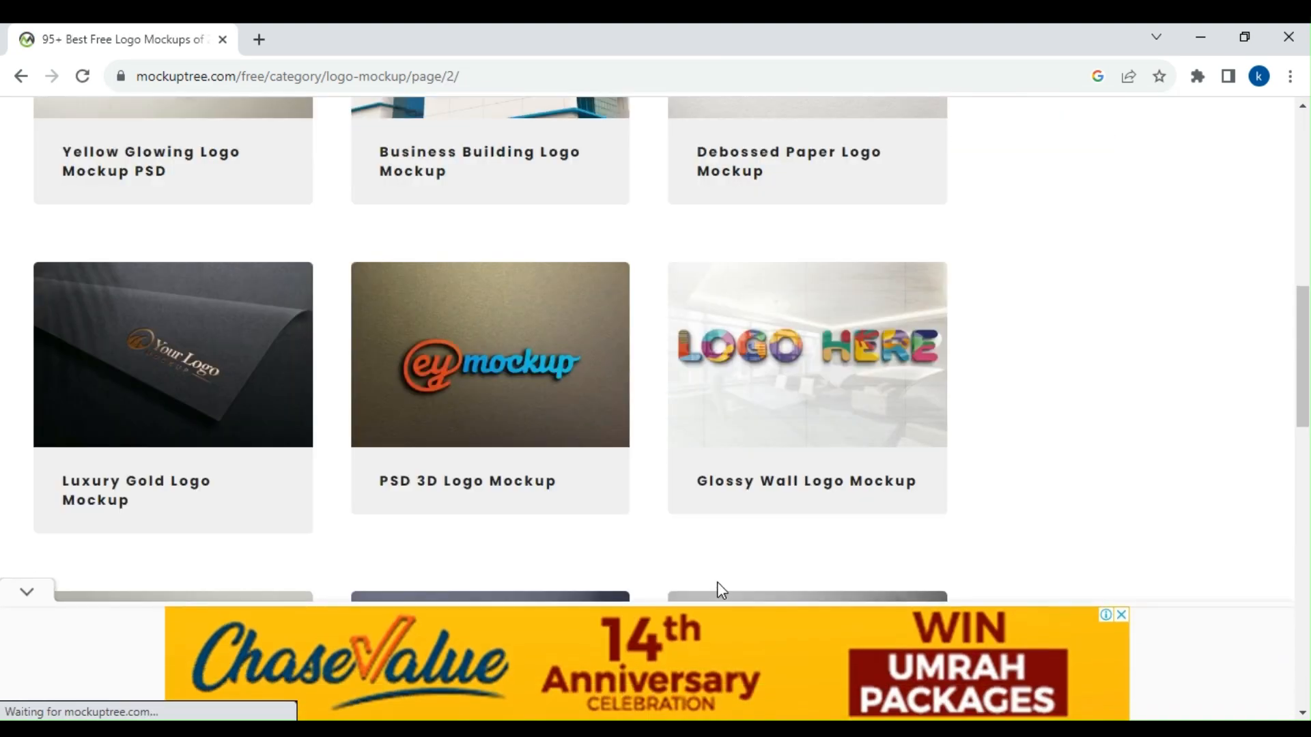
pyautogui.scroll(-9, 717, 582)
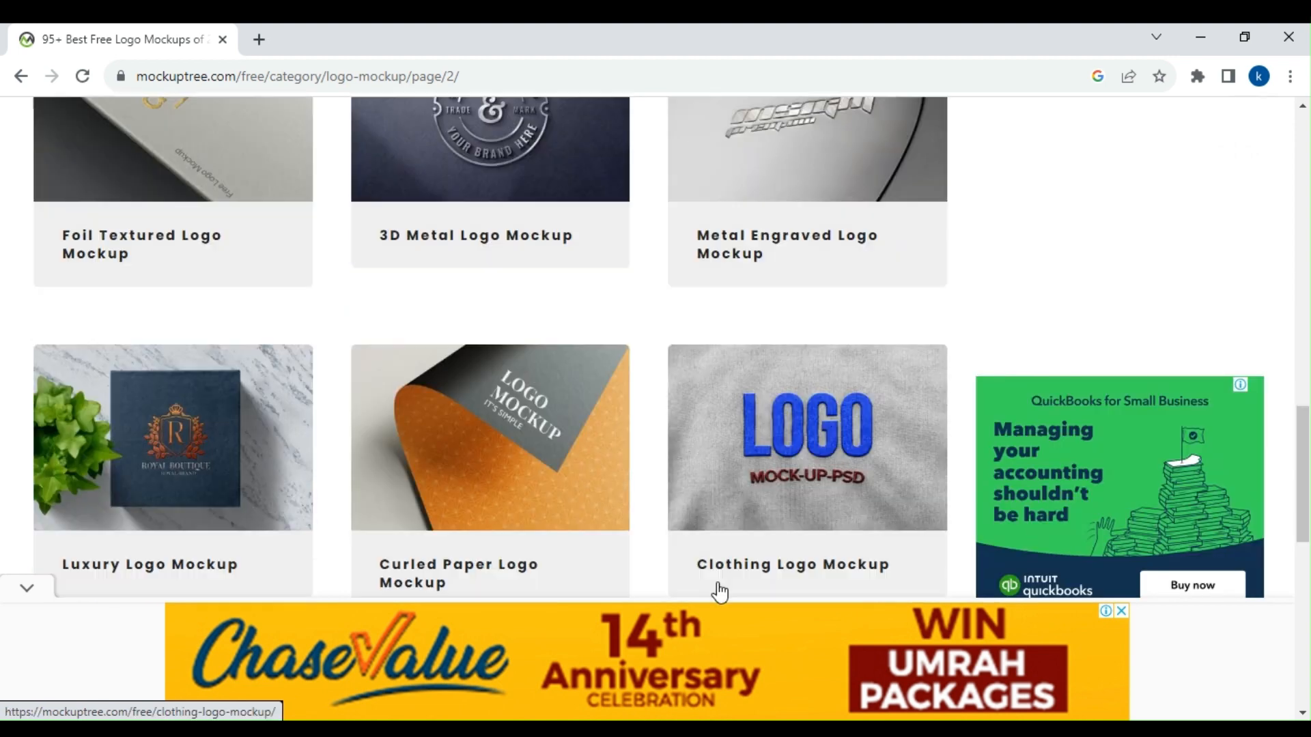
pyautogui.scroll(2, 717, 582)
pyautogui.scroll(-12, 717, 581)
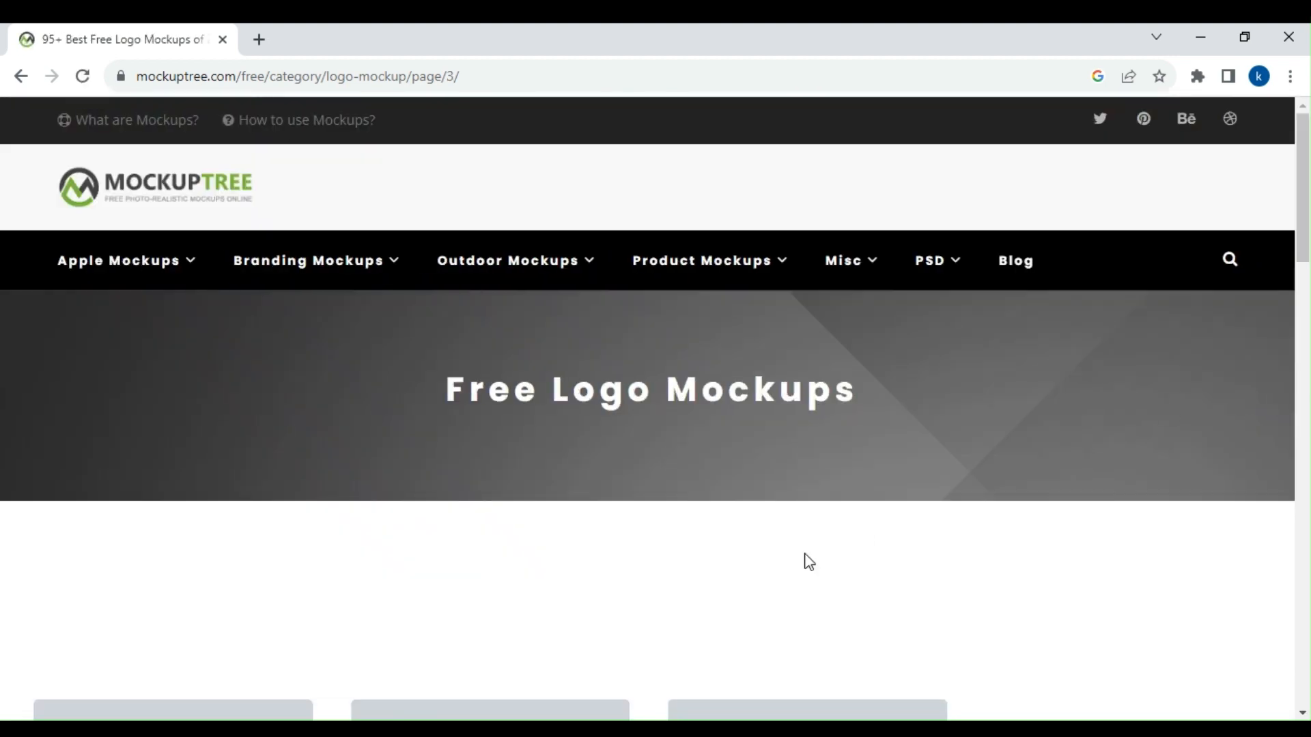
# Step: Browse page 3 of the logo mockups and open the Office Wall Logo Mockup
pyautogui.scroll(-7, 683, 601)
pyautogui.scroll(-11, 662, 536)
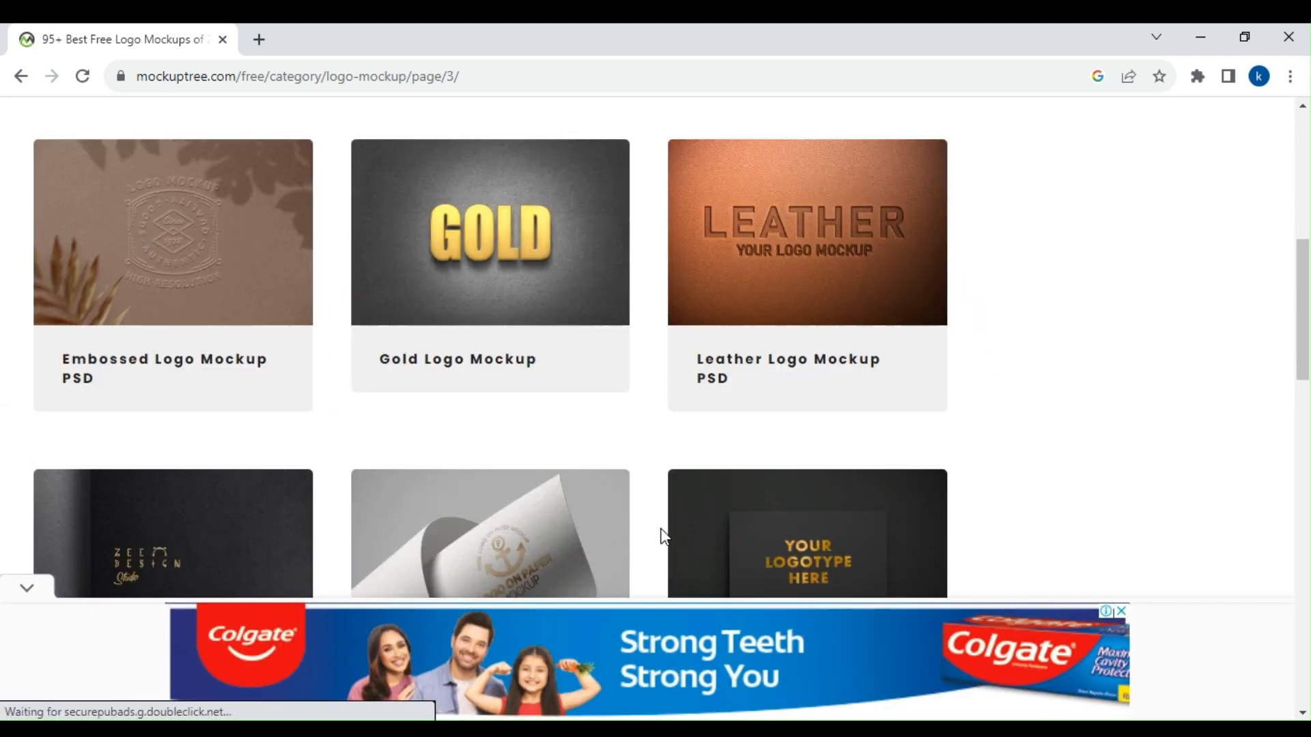
pyautogui.scroll(-4, 642, 512)
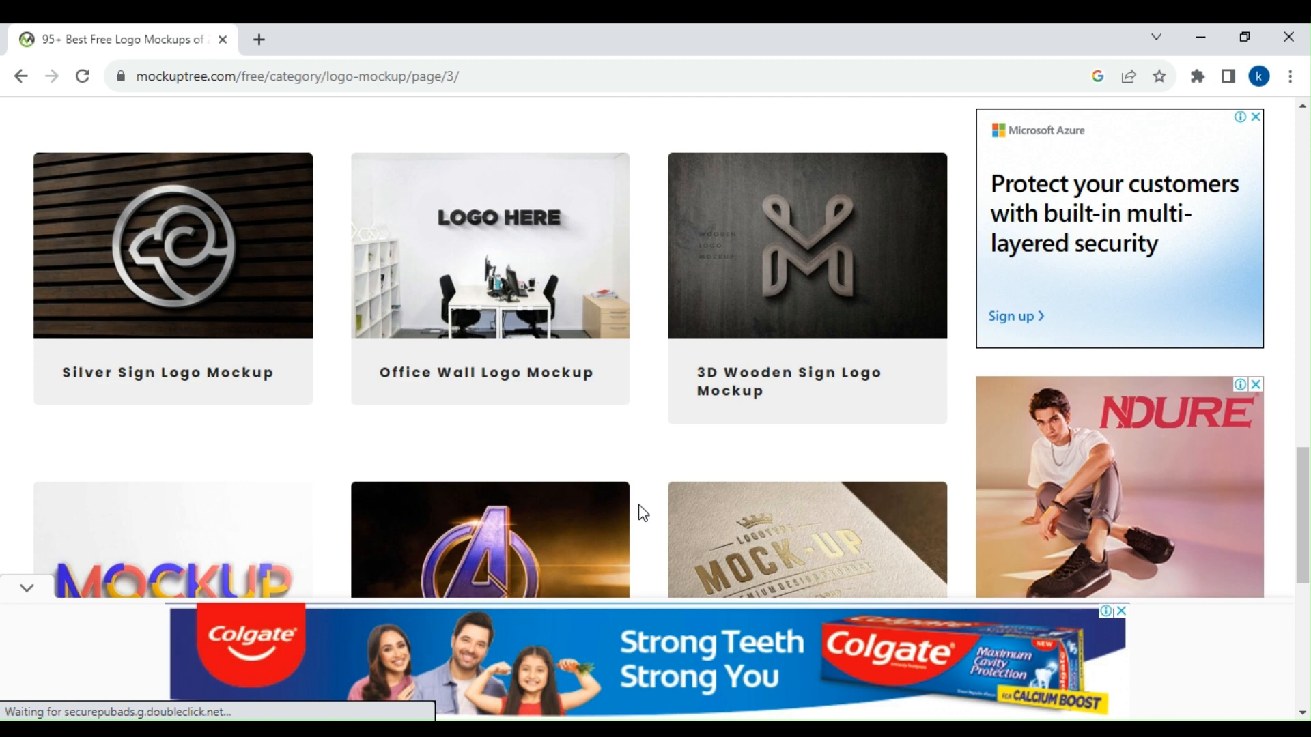
pyautogui.scroll(-4, 642, 513)
pyautogui.scroll(4, 596, 506)
pyautogui.click(506, 408)
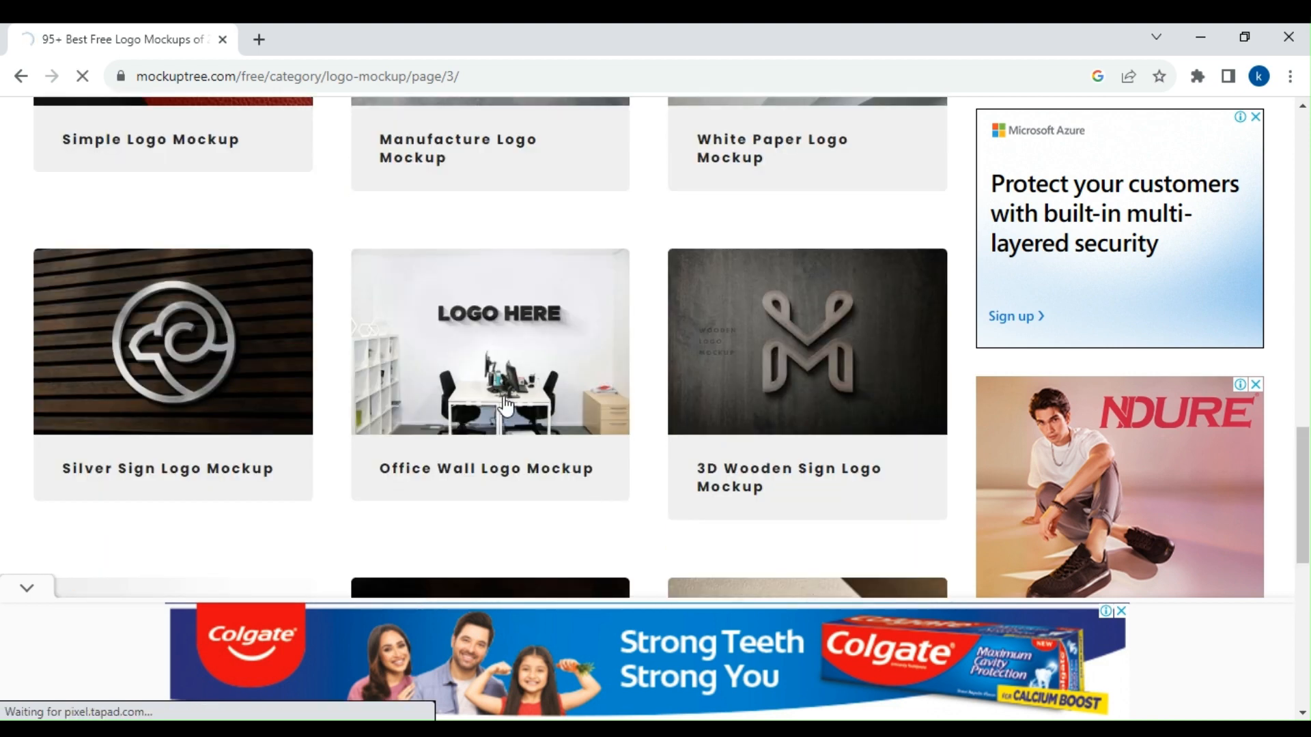
# Step: Preview the Office Wall Logo Mockup image and close the three ads around it on the page
pyautogui.scroll(-5, 702, 558)
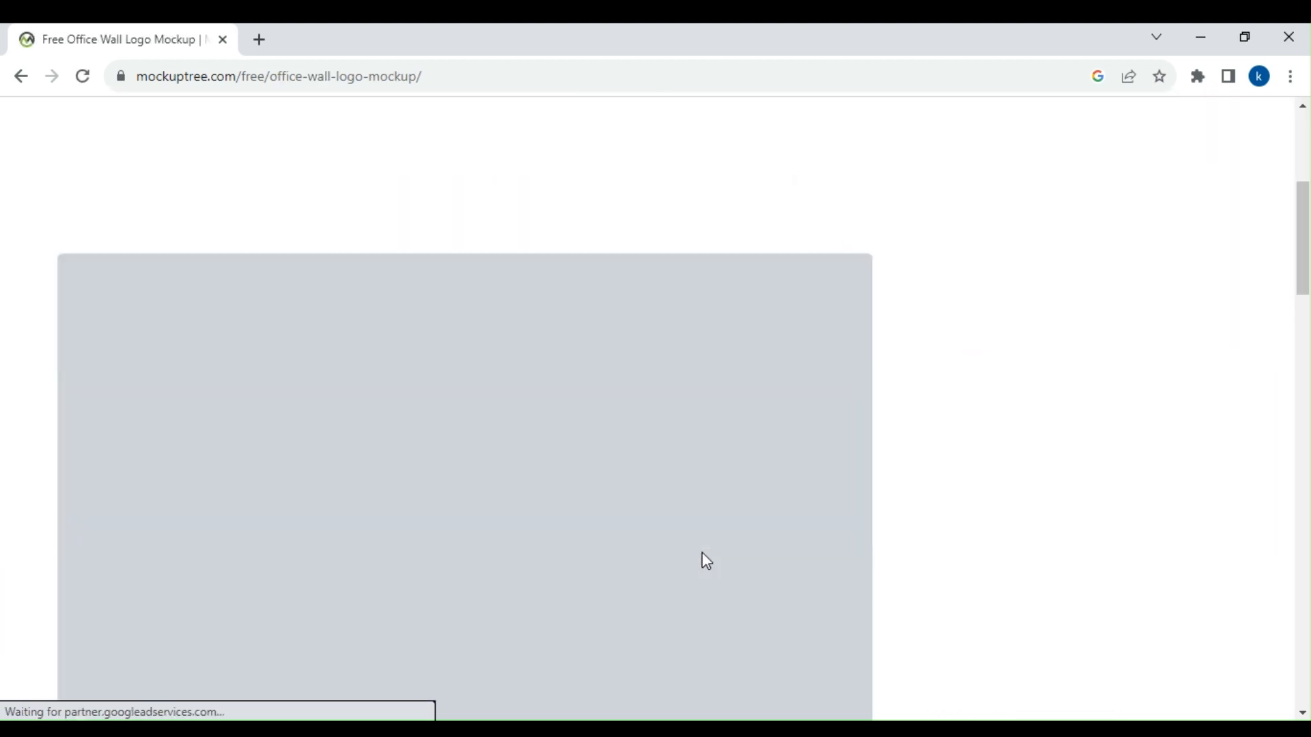
pyautogui.scroll(-4, 385, 296)
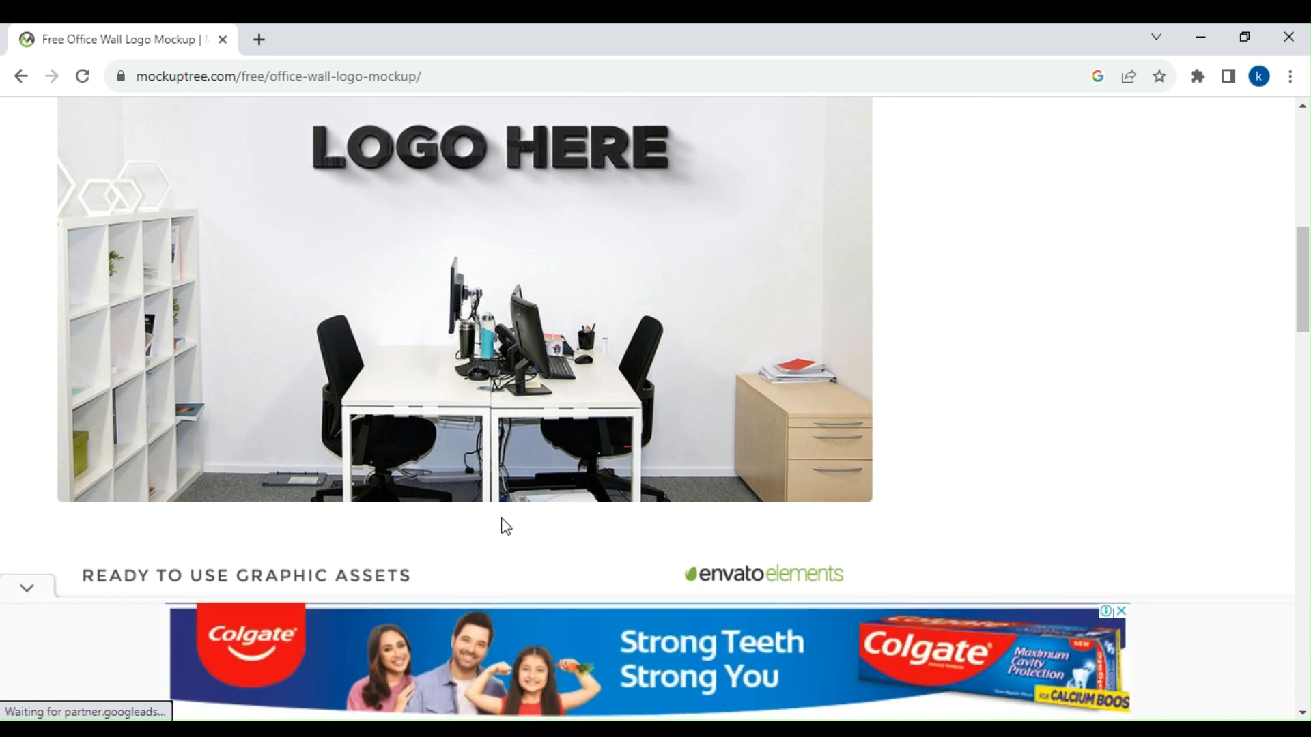
pyautogui.scroll(5, 503, 527)
pyautogui.click(1121, 611)
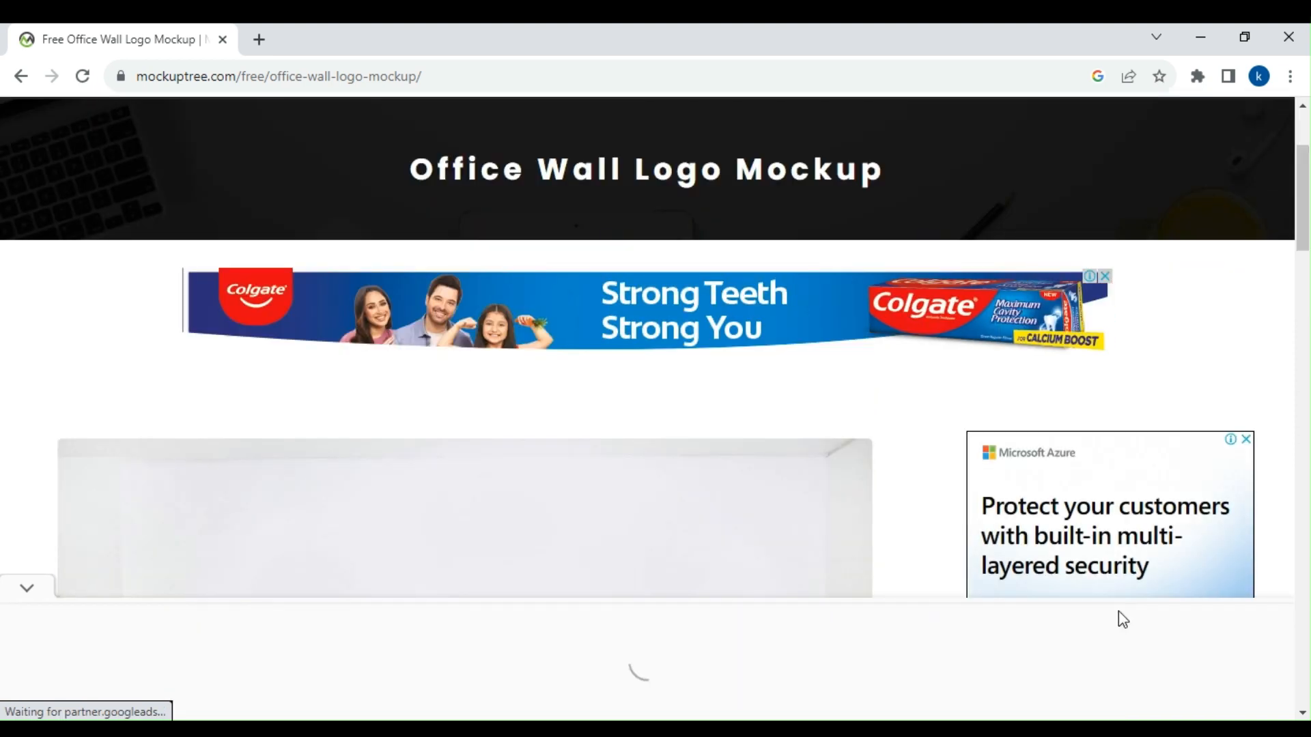
pyautogui.click(1245, 441)
pyautogui.click(1104, 276)
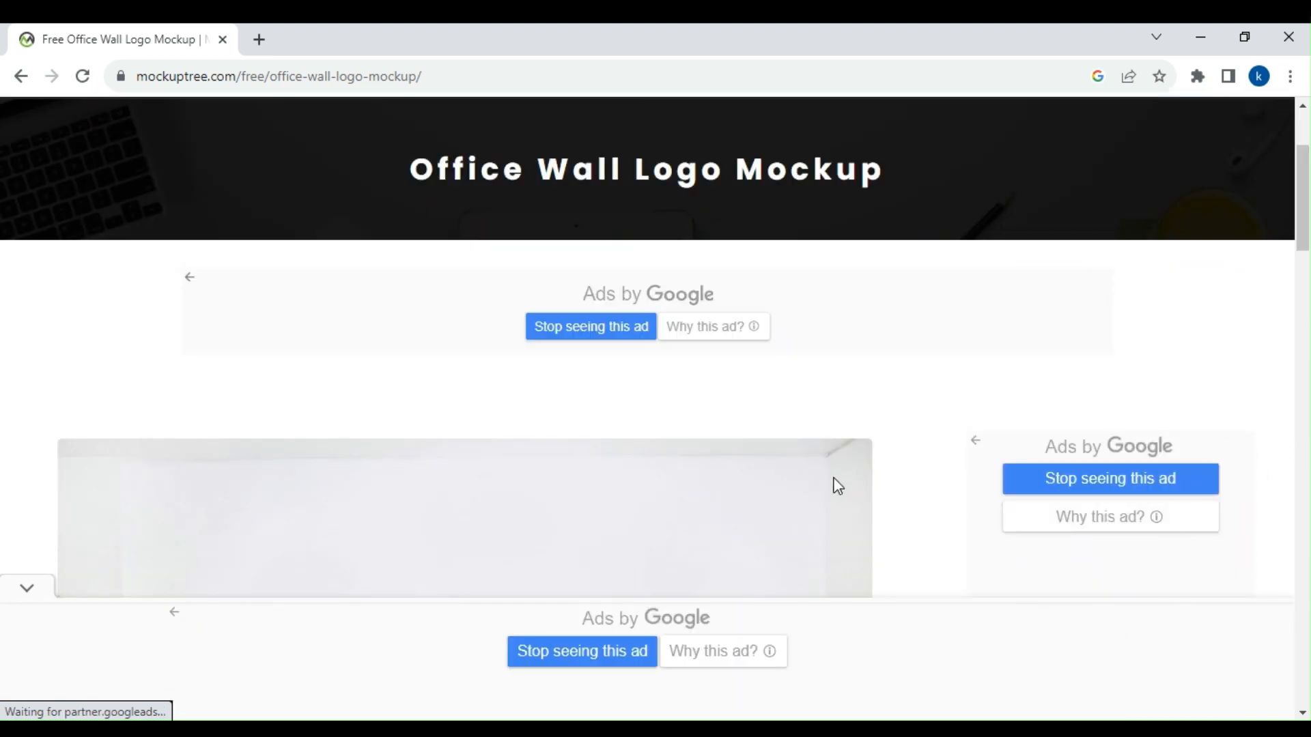
# Step: Start the free download of the Office Wall Logo Mockup and close the ads on the waiting page
pyautogui.scroll(-8, 670, 534)
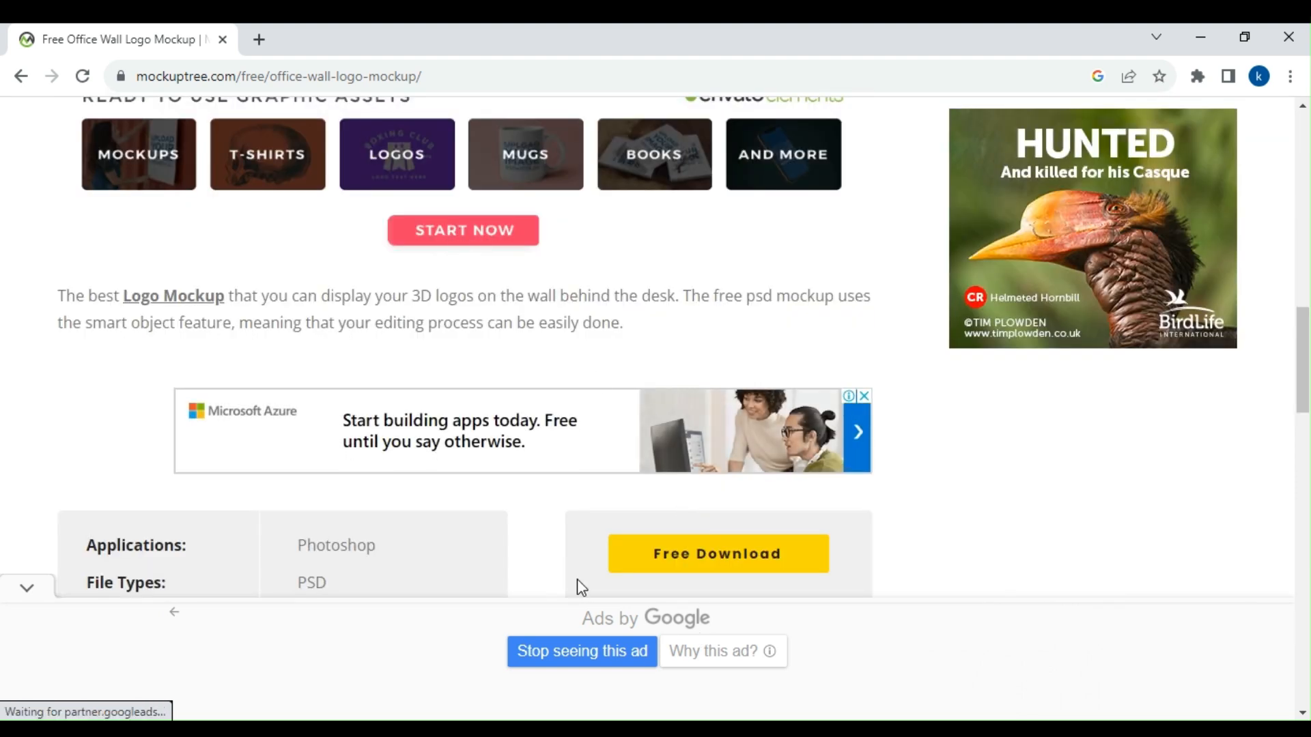
pyautogui.click(720, 561)
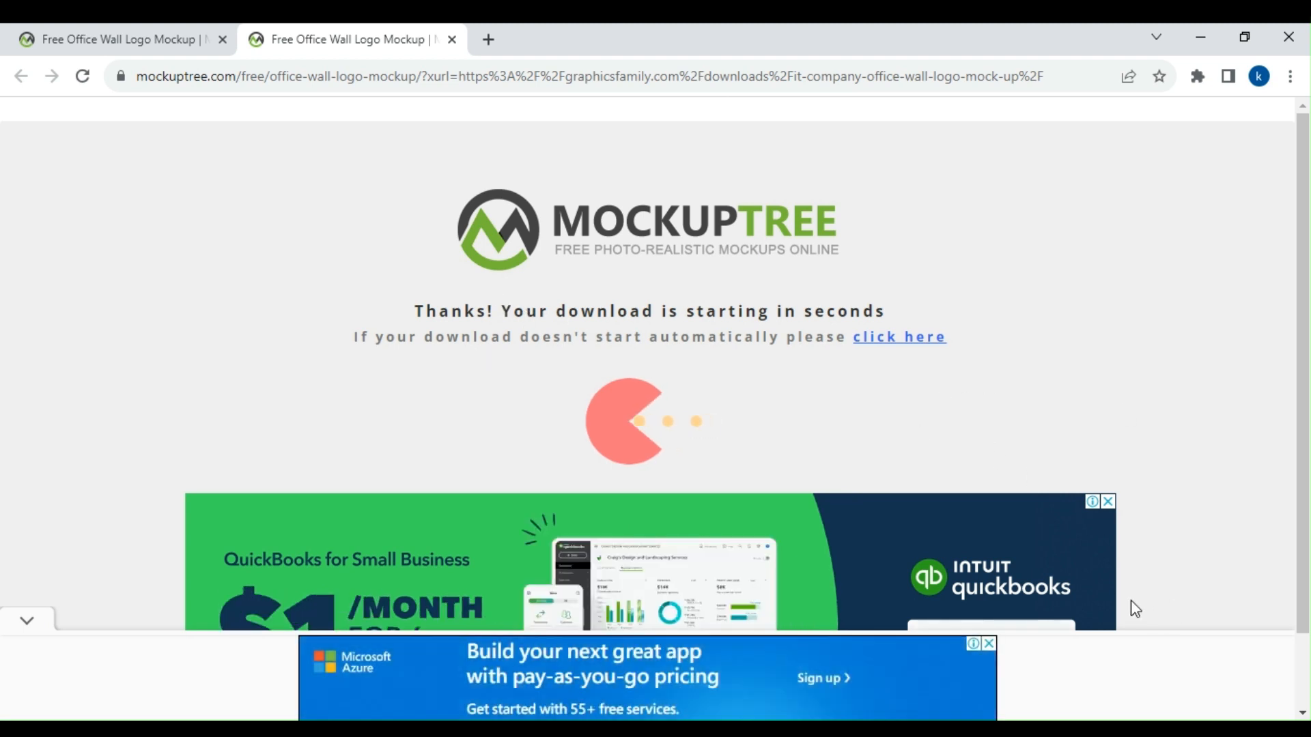
pyautogui.click(988, 644)
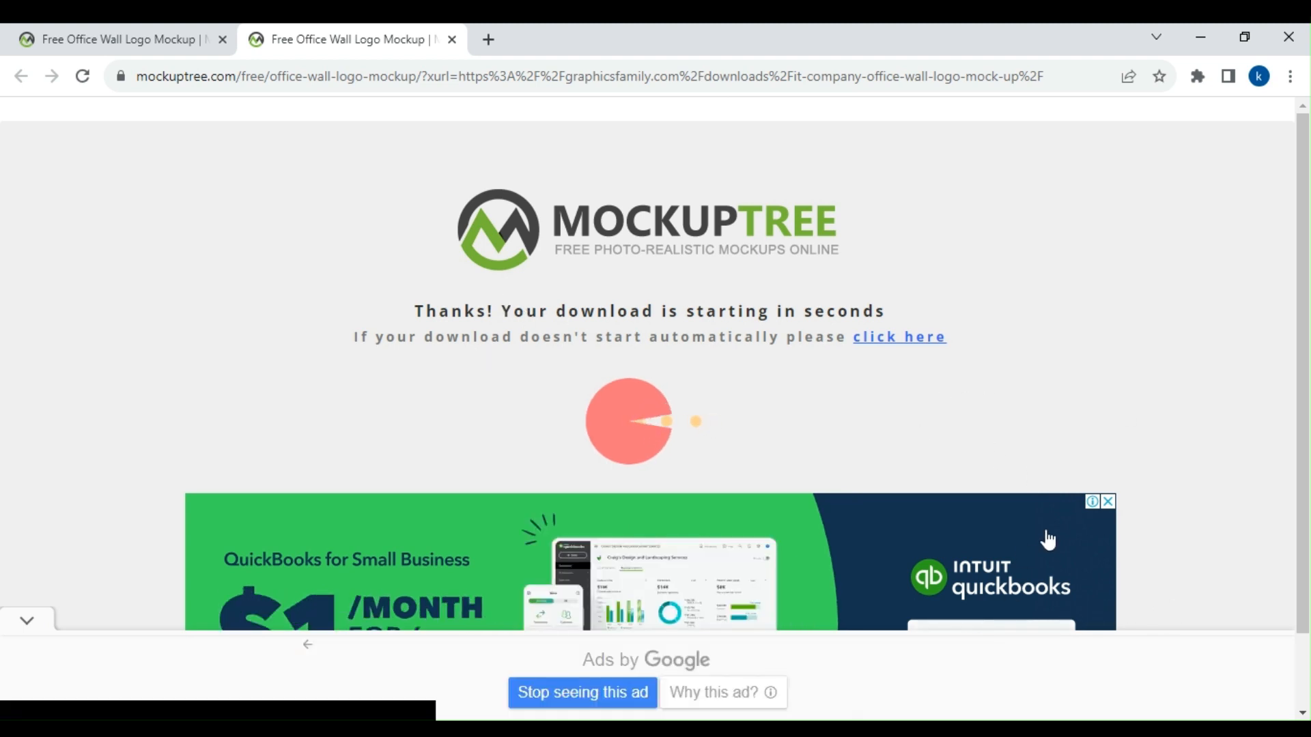
pyautogui.click(1108, 502)
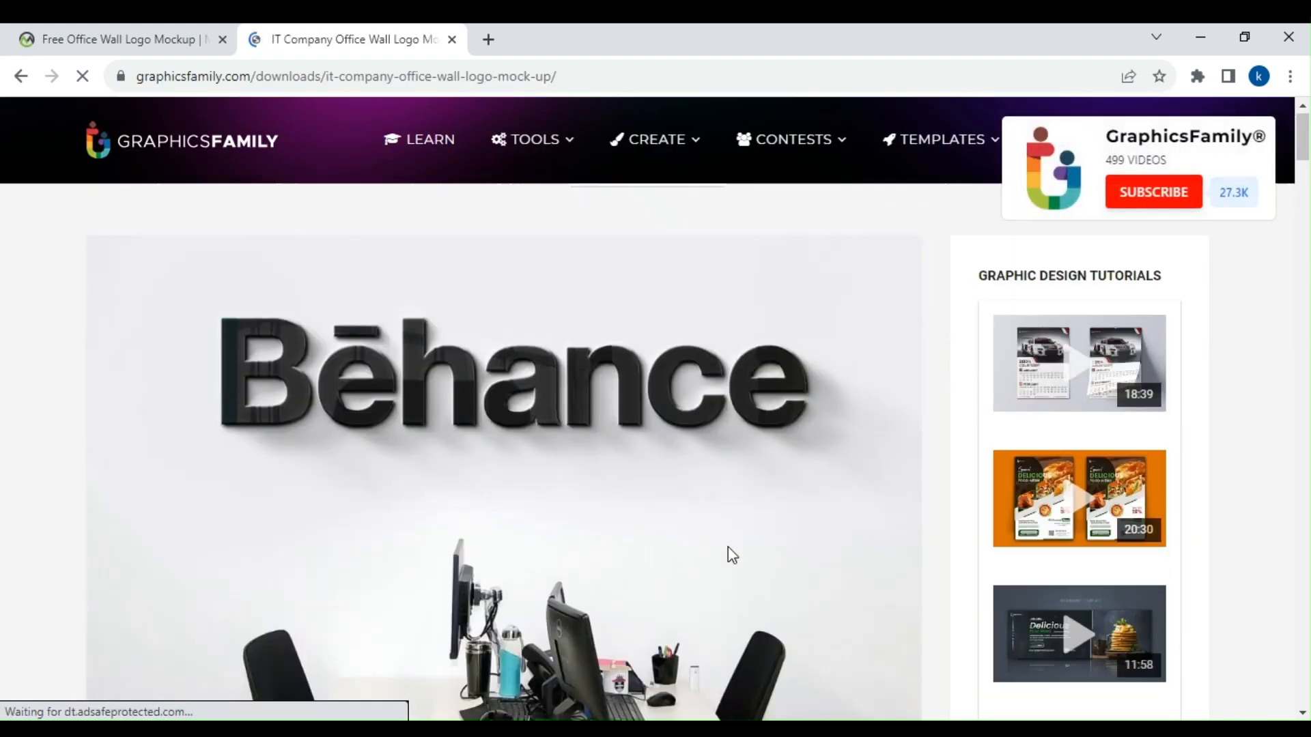
# Step: Accept GraphicsFamily's notification request and download the IT Company Office Wall Logo mock-up
pyautogui.scroll(-10, 728, 550)
pyautogui.scroll(-6, 729, 556)
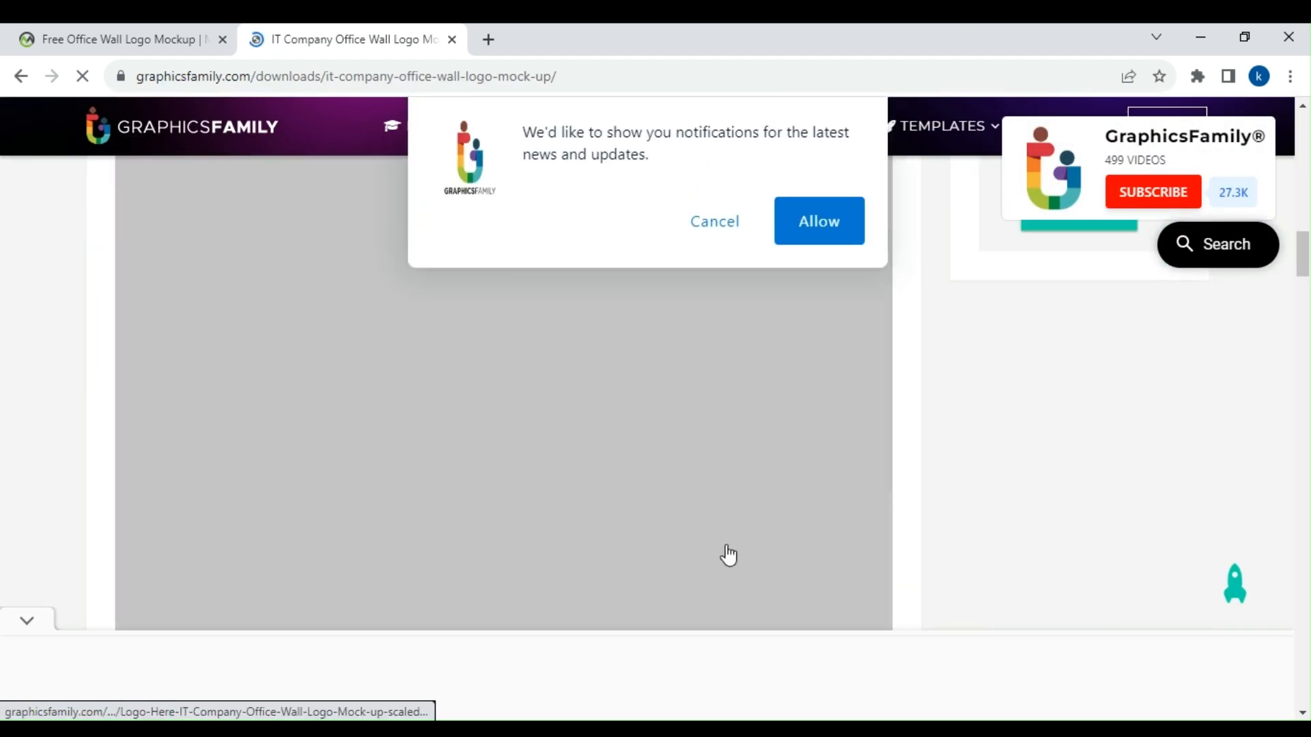
pyautogui.click(816, 234)
pyautogui.scroll(-10, 751, 380)
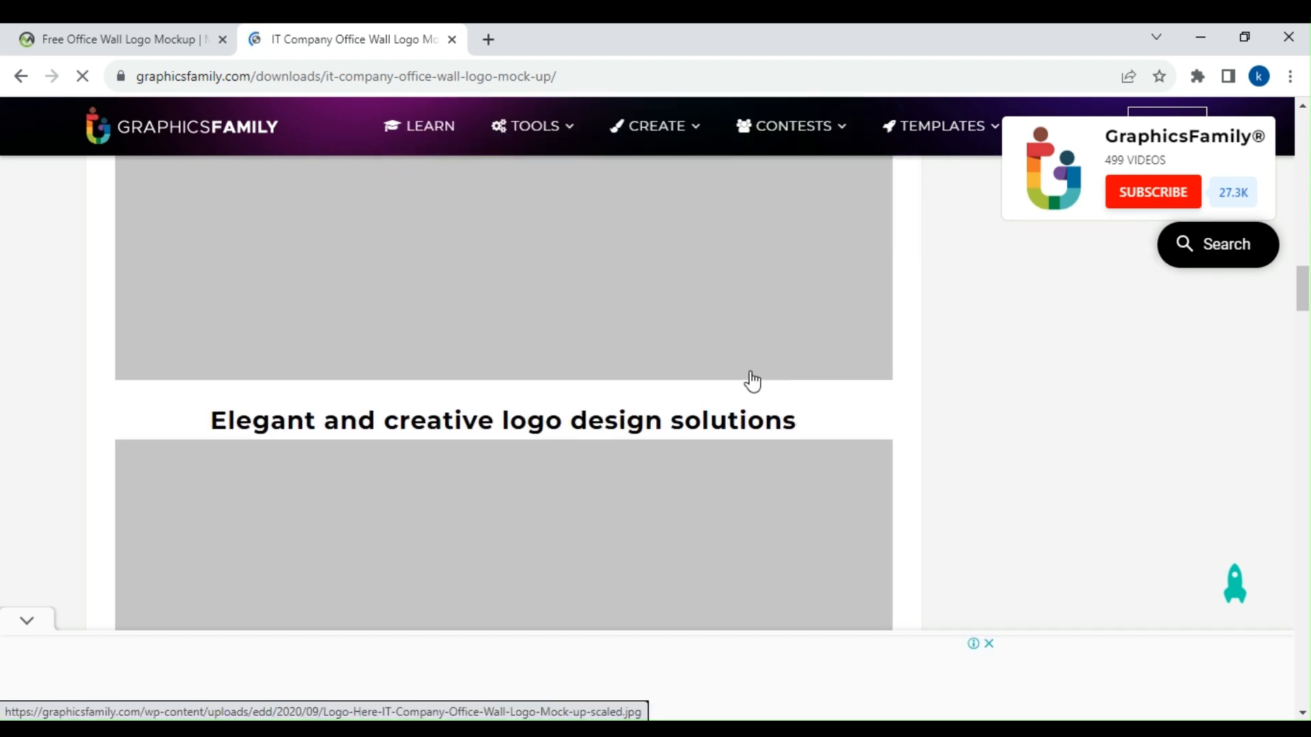
pyautogui.scroll(-10, 751, 380)
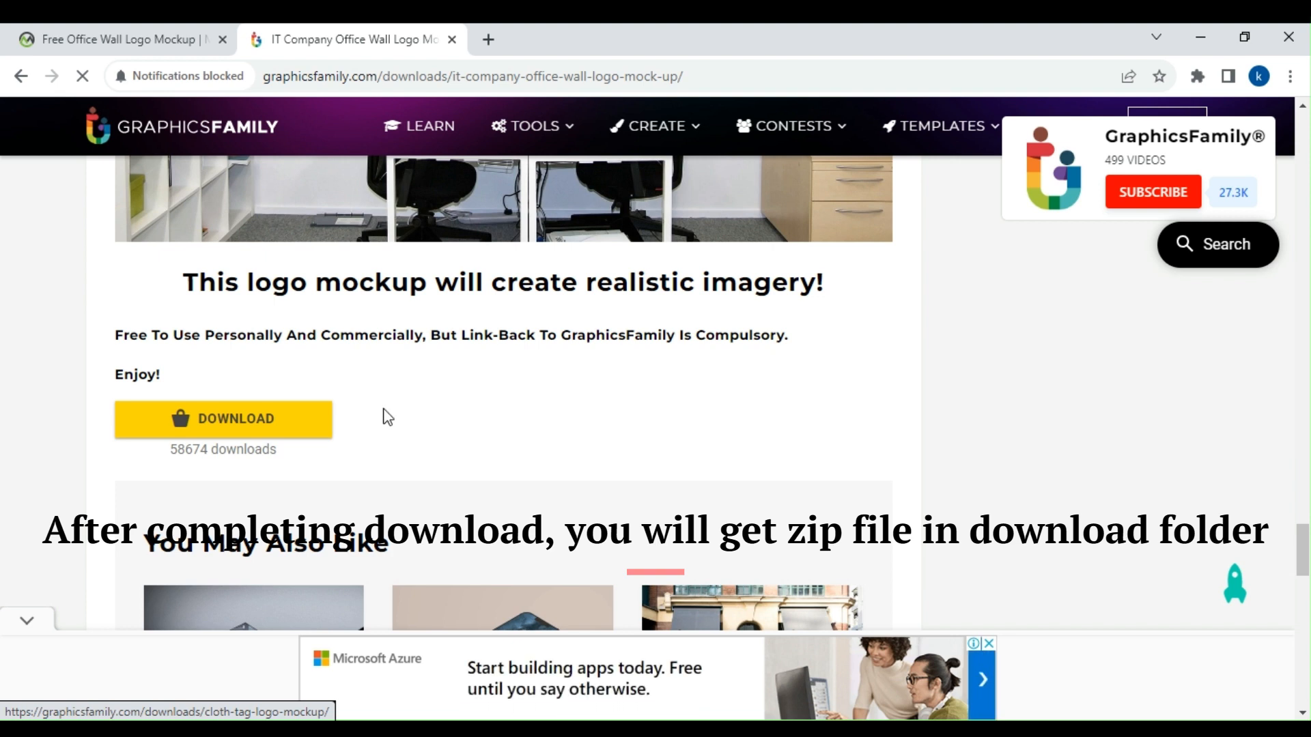
pyautogui.click(219, 418)
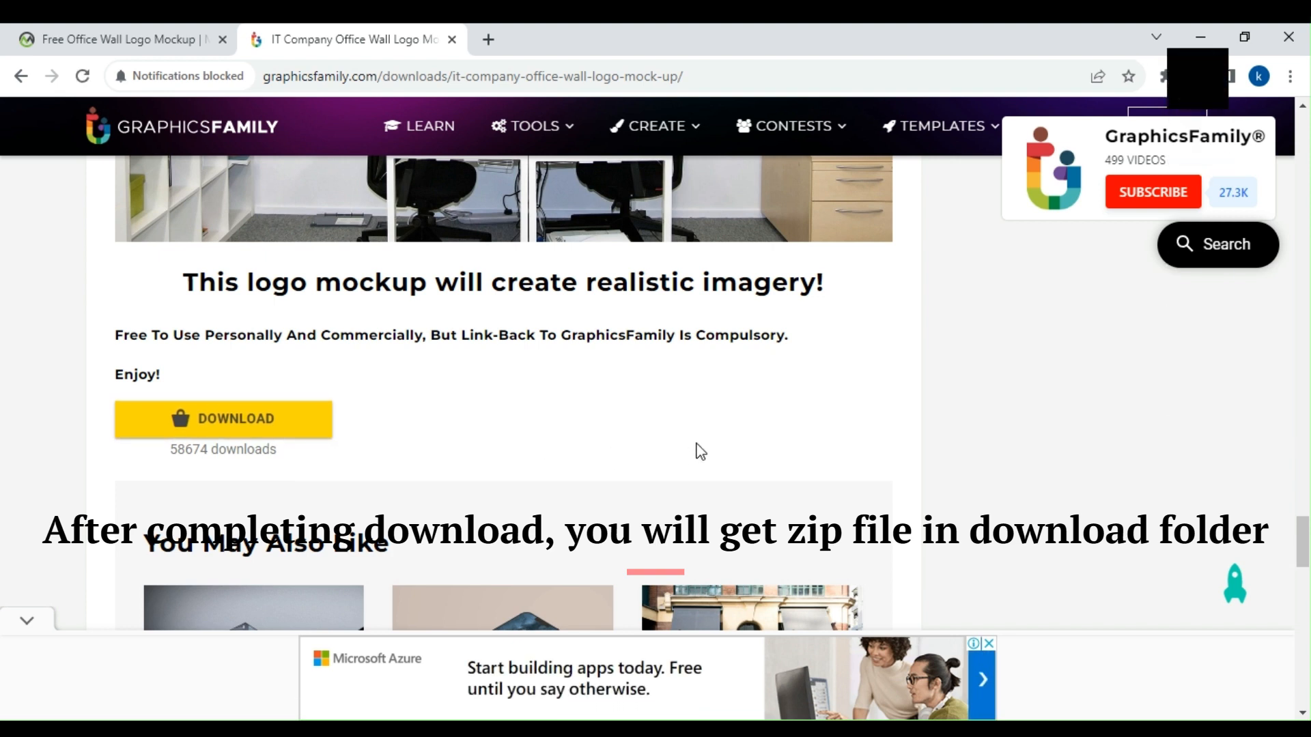
# Step: Close the GraphicsFamily channel subscription pop-up and check the progress of the mock-up zip download
pyautogui.moveTo(1261, 163)
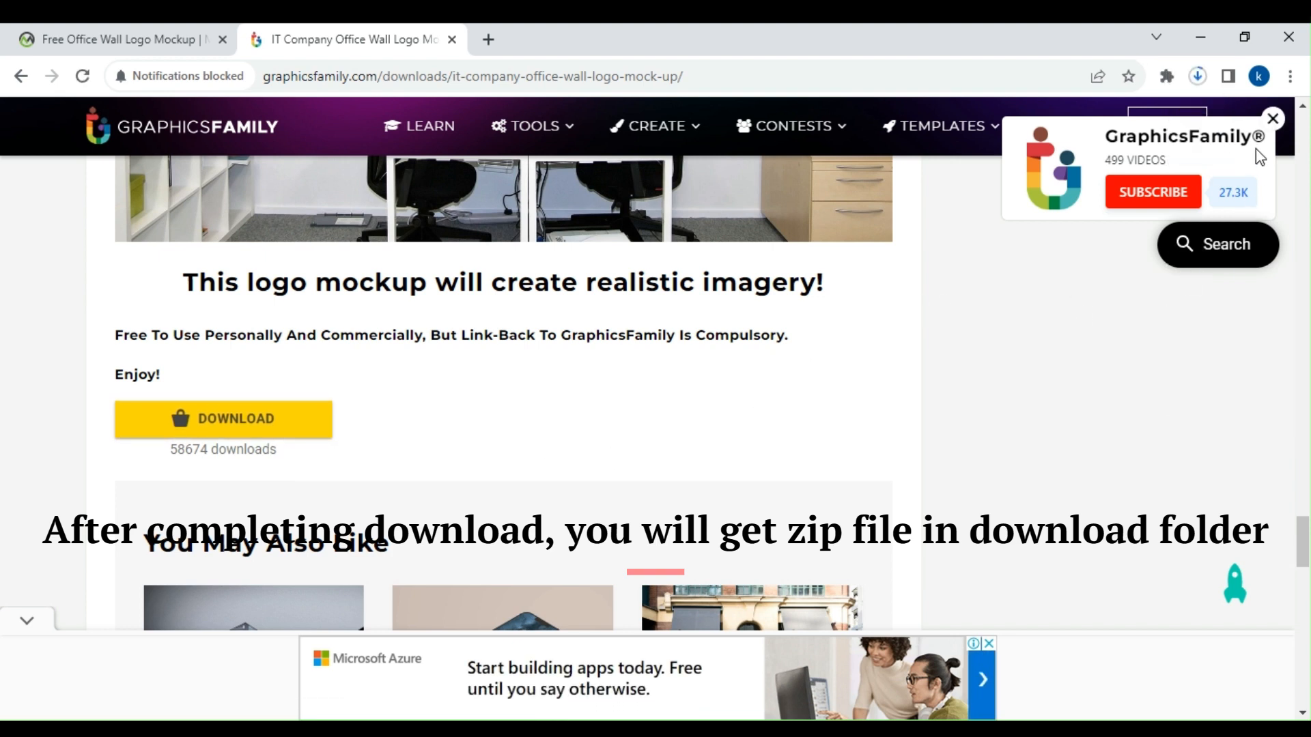
pyautogui.click(1273, 119)
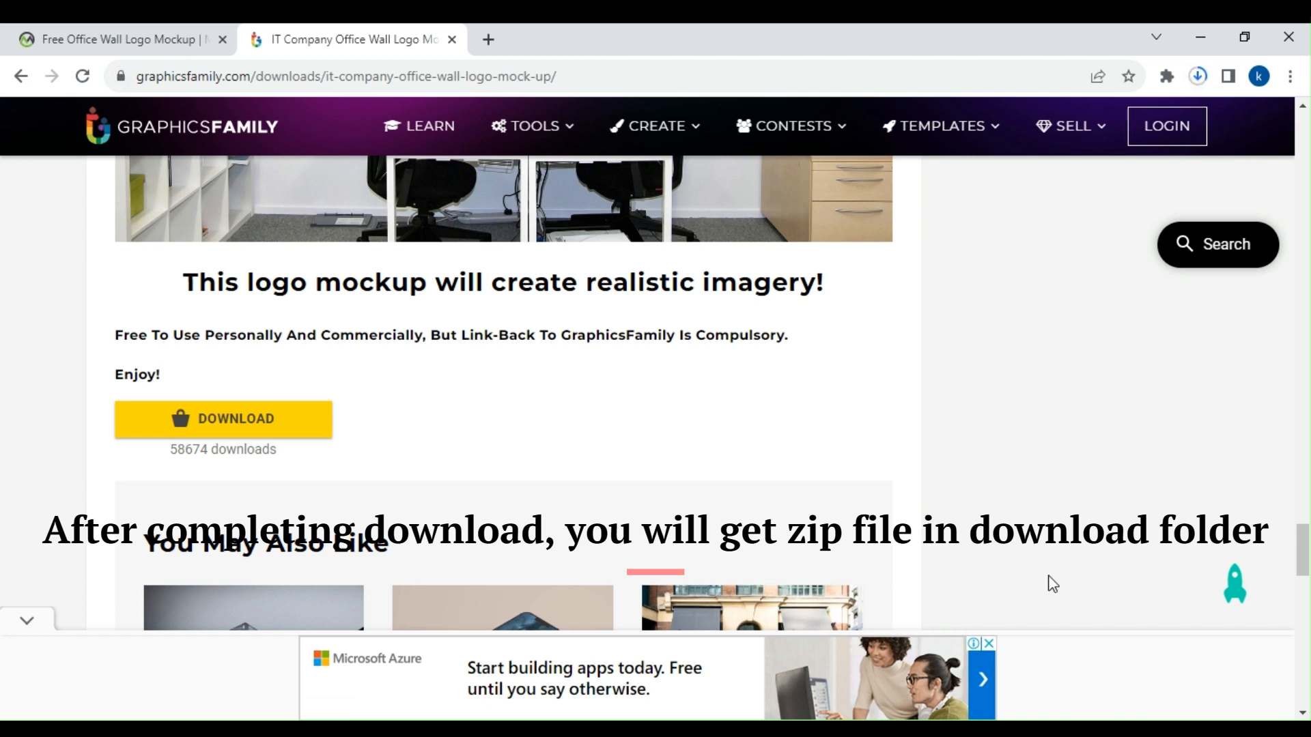
pyautogui.click(1198, 76)
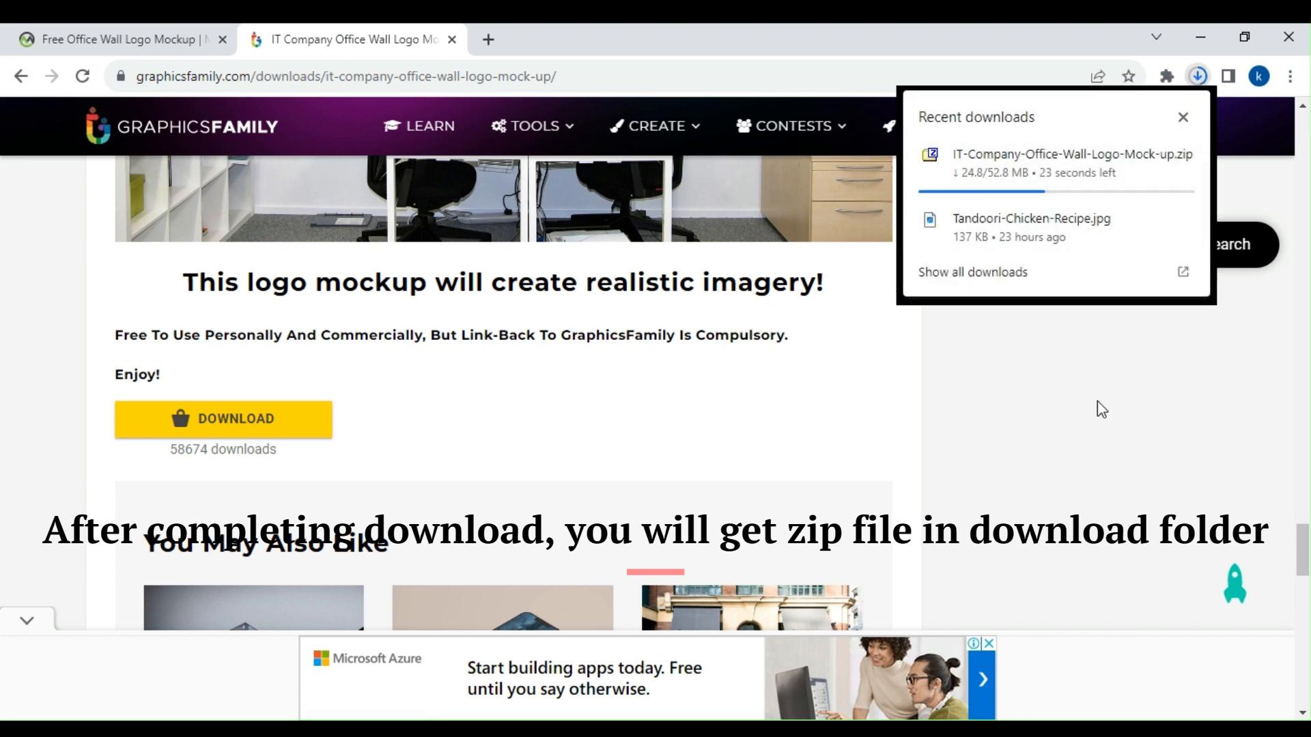
# Step: Extract the IT-Company-Office-Wall-Logo-Mock-up zip in the Downloads folder and open the extracted folder
pyautogui.click(1183, 117)
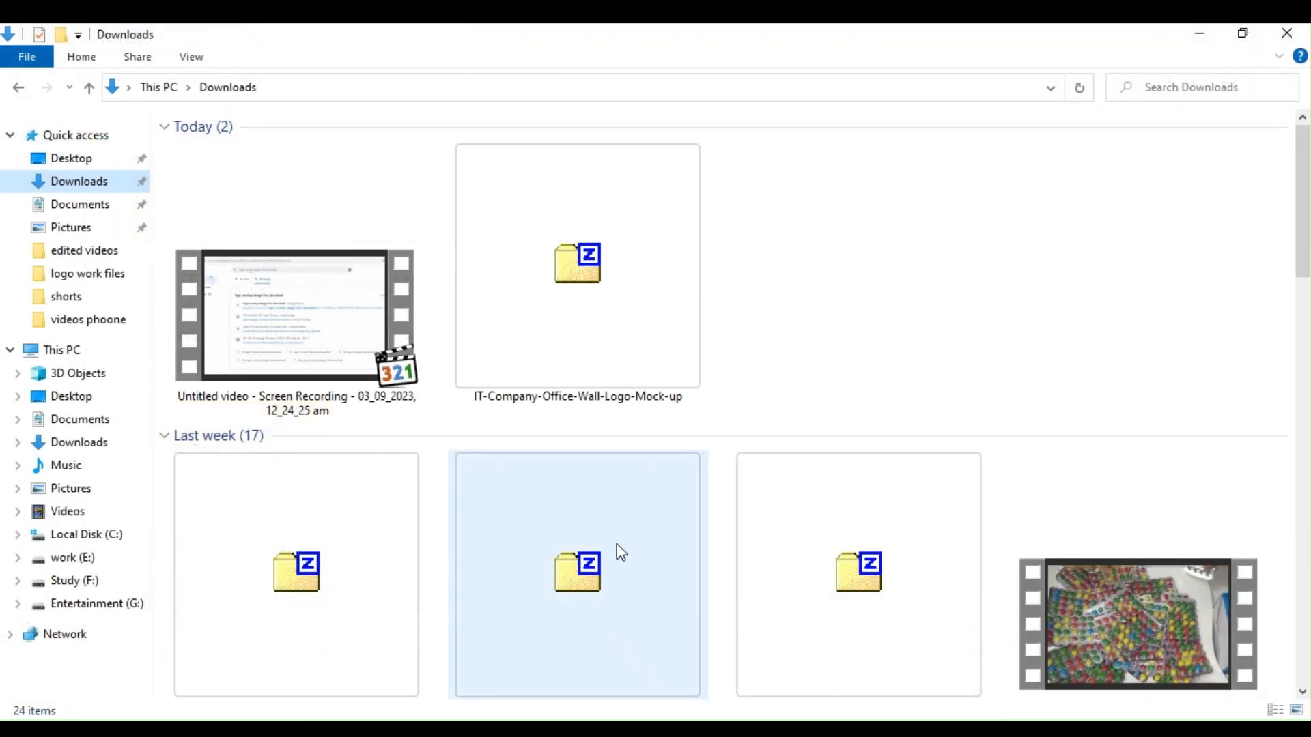
pyautogui.click(613, 311)
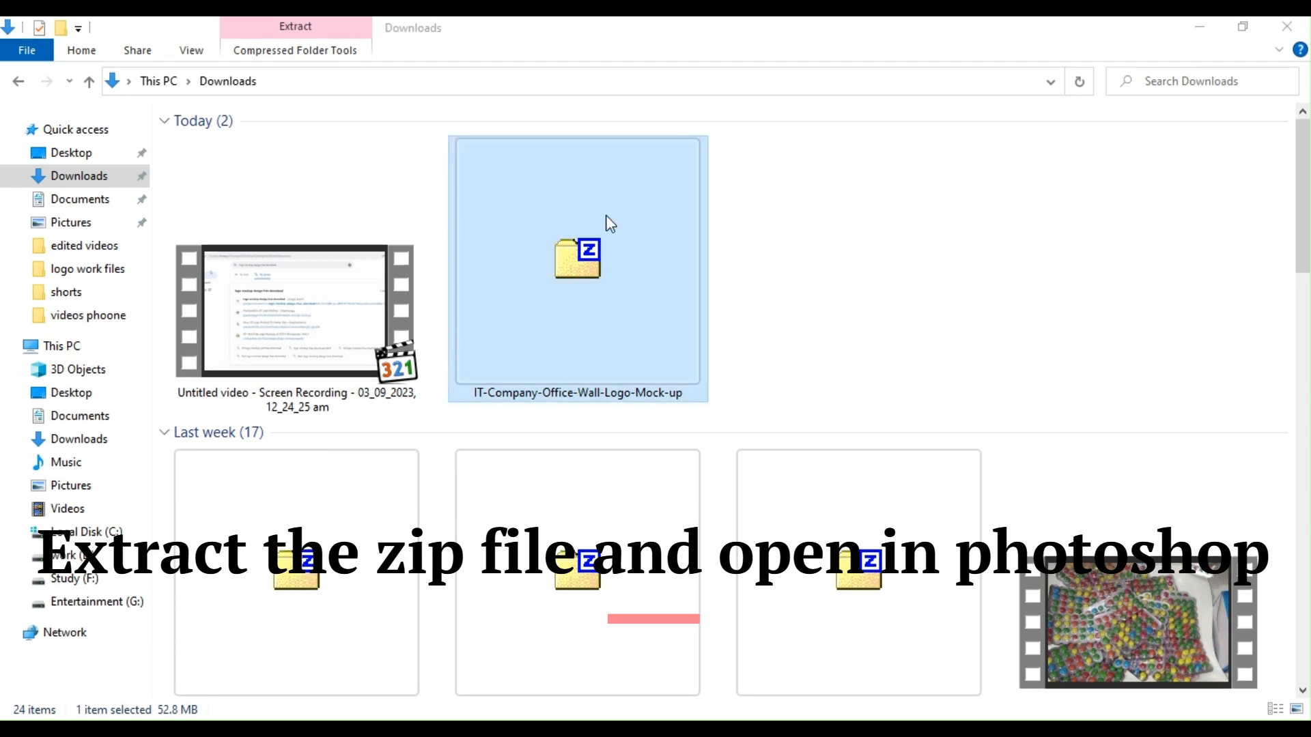
pyautogui.rightClick(608, 217)
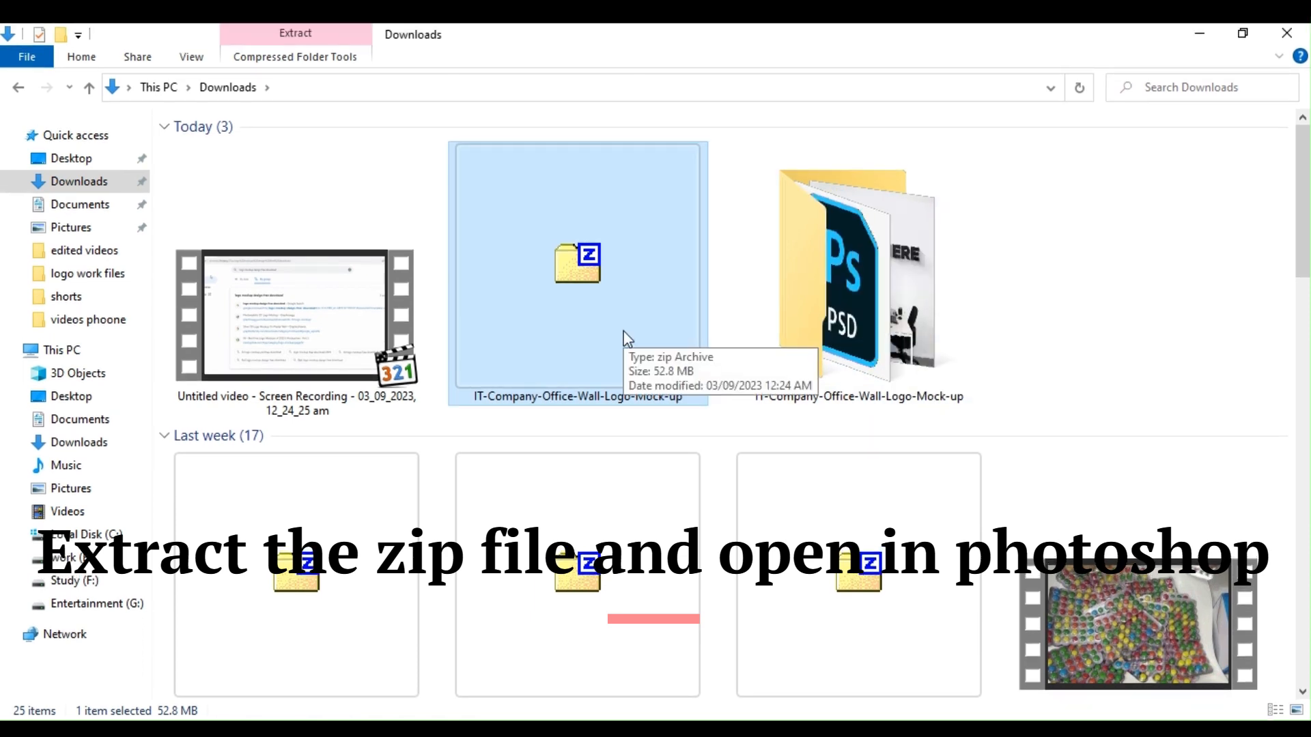
pyautogui.doubleClick(918, 334)
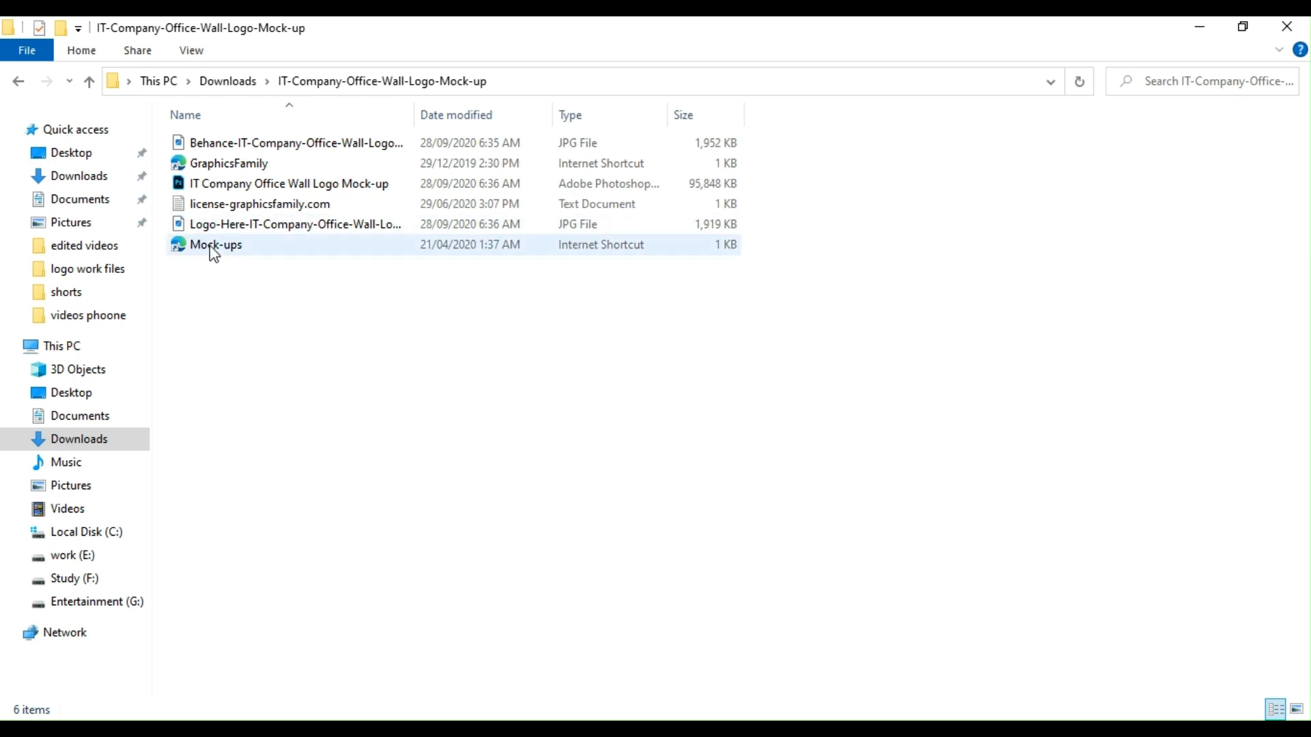
# Step: Open the IT Company Office Wall Logo Mock-up PSD from the extracted folder in Photoshop
pyautogui.click(283, 186)
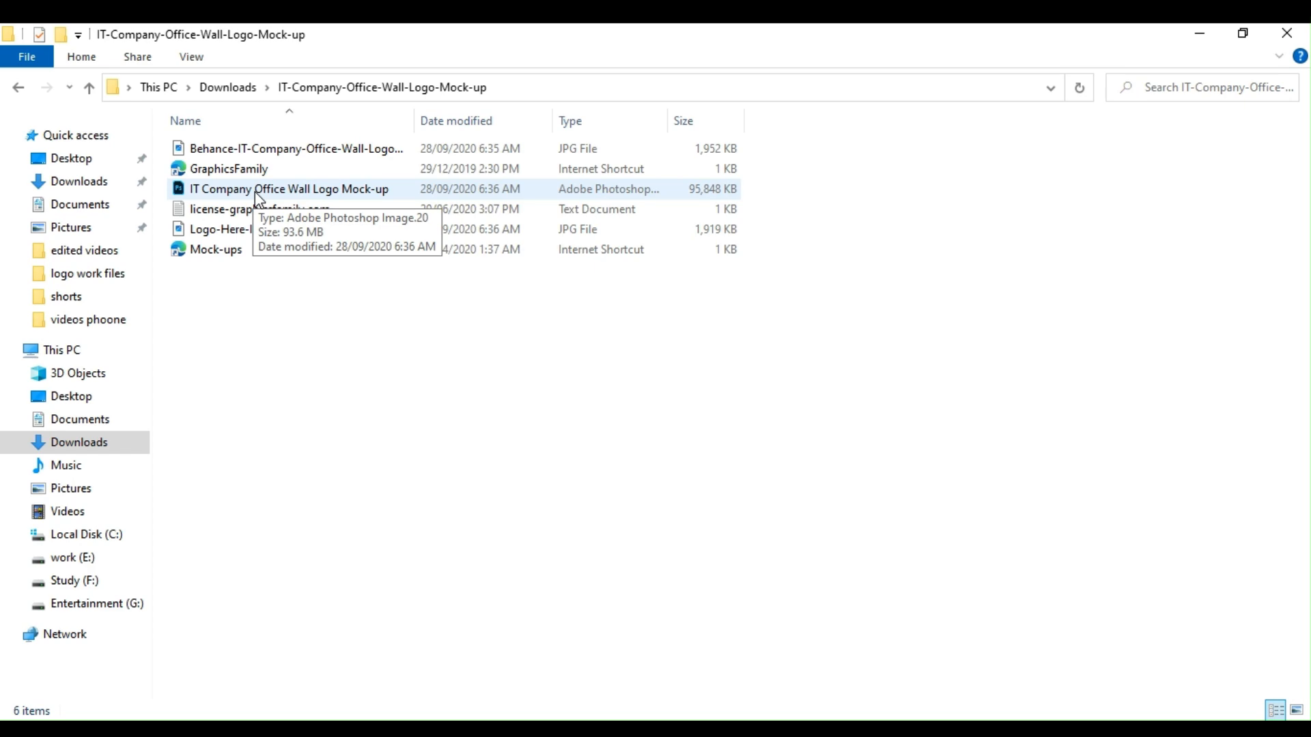
pyautogui.click(257, 194)
pyautogui.doubleClick(255, 186)
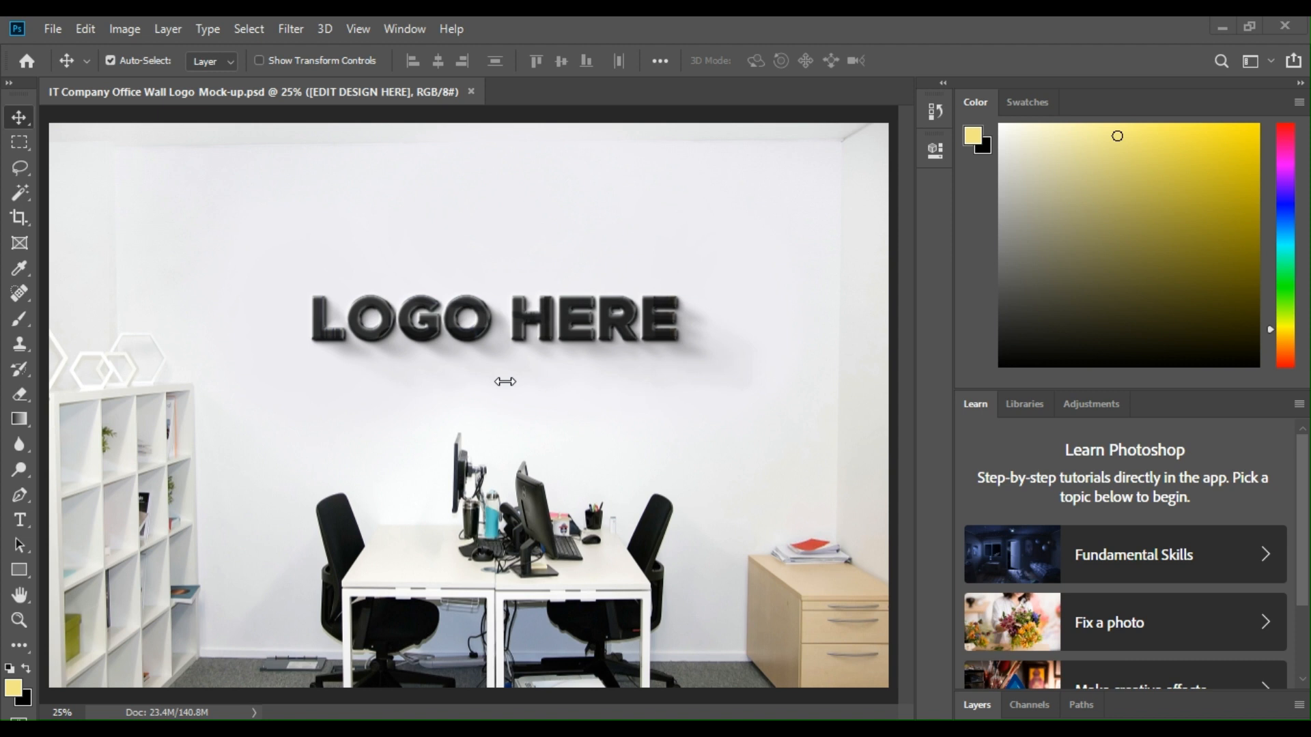
# Step: Expand the Layers panel to show the mockup's layers and close the Learn panel
pyautogui.click(981, 709)
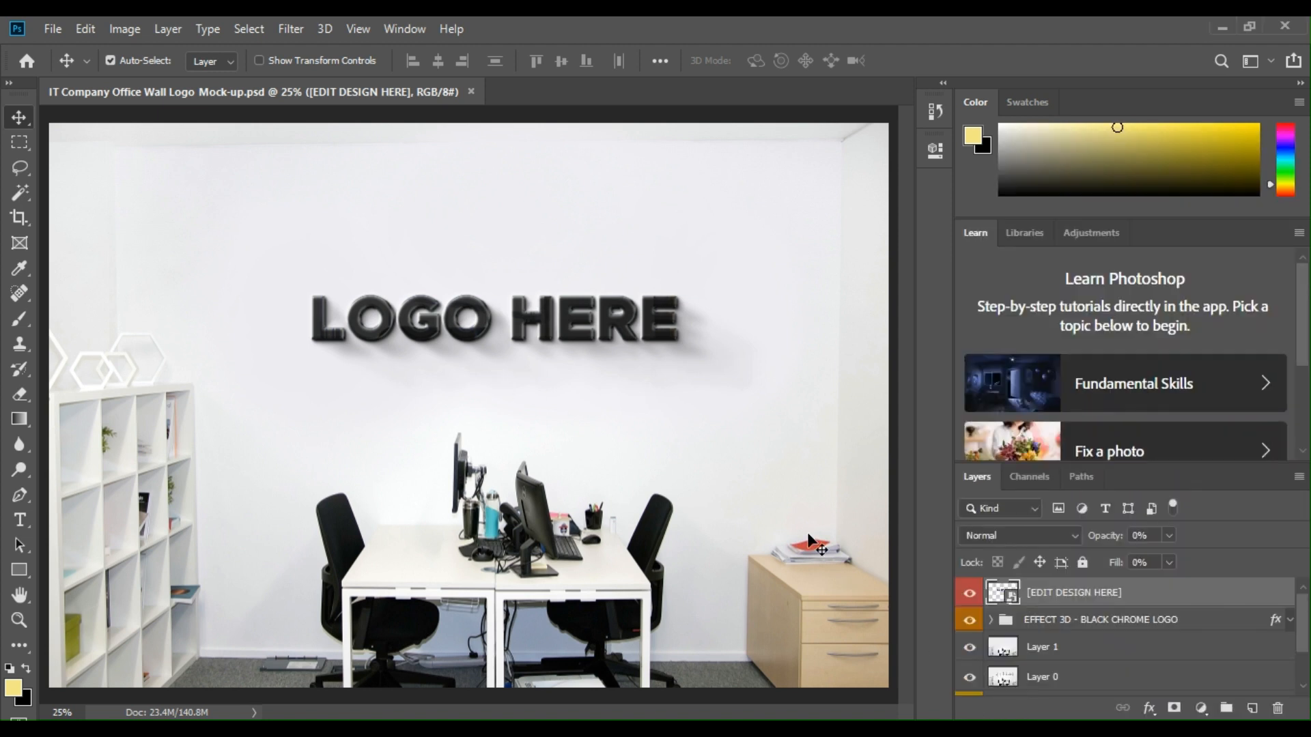
pyautogui.hotkey('ctrl', '-')
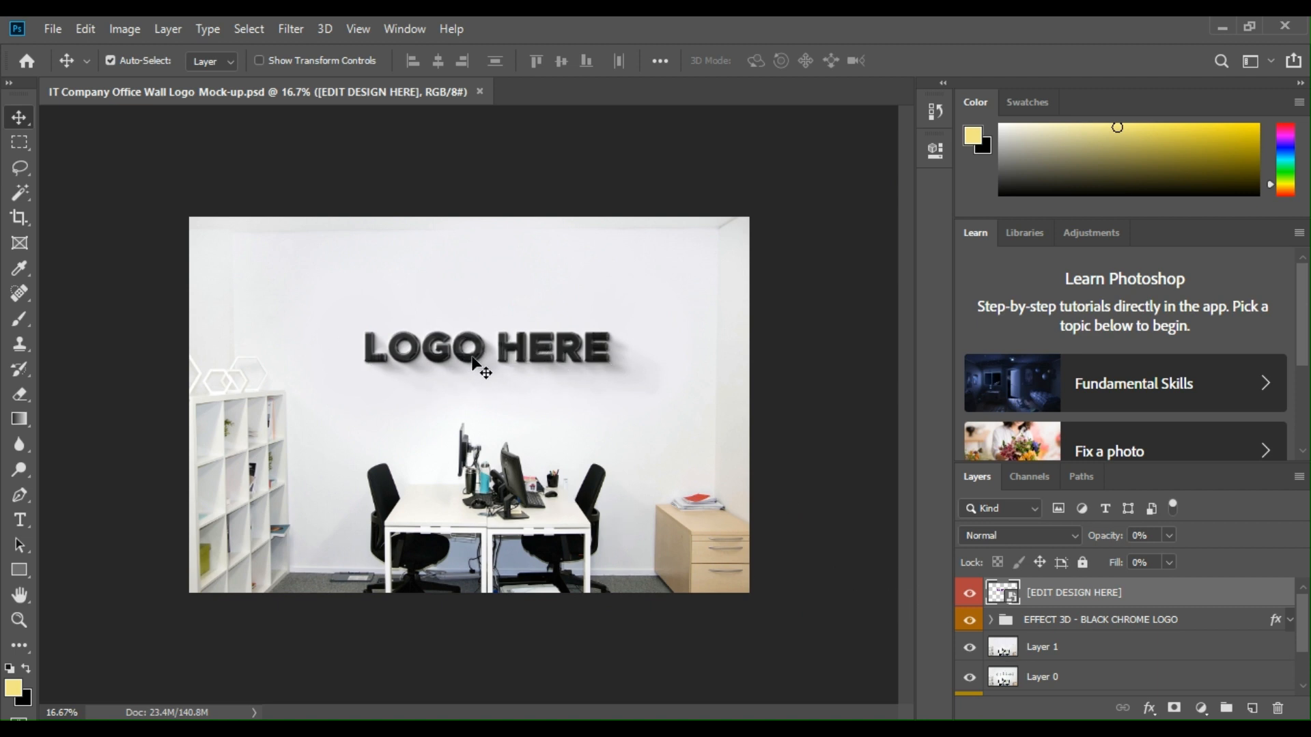
pyautogui.scroll(-2, 1193, 667)
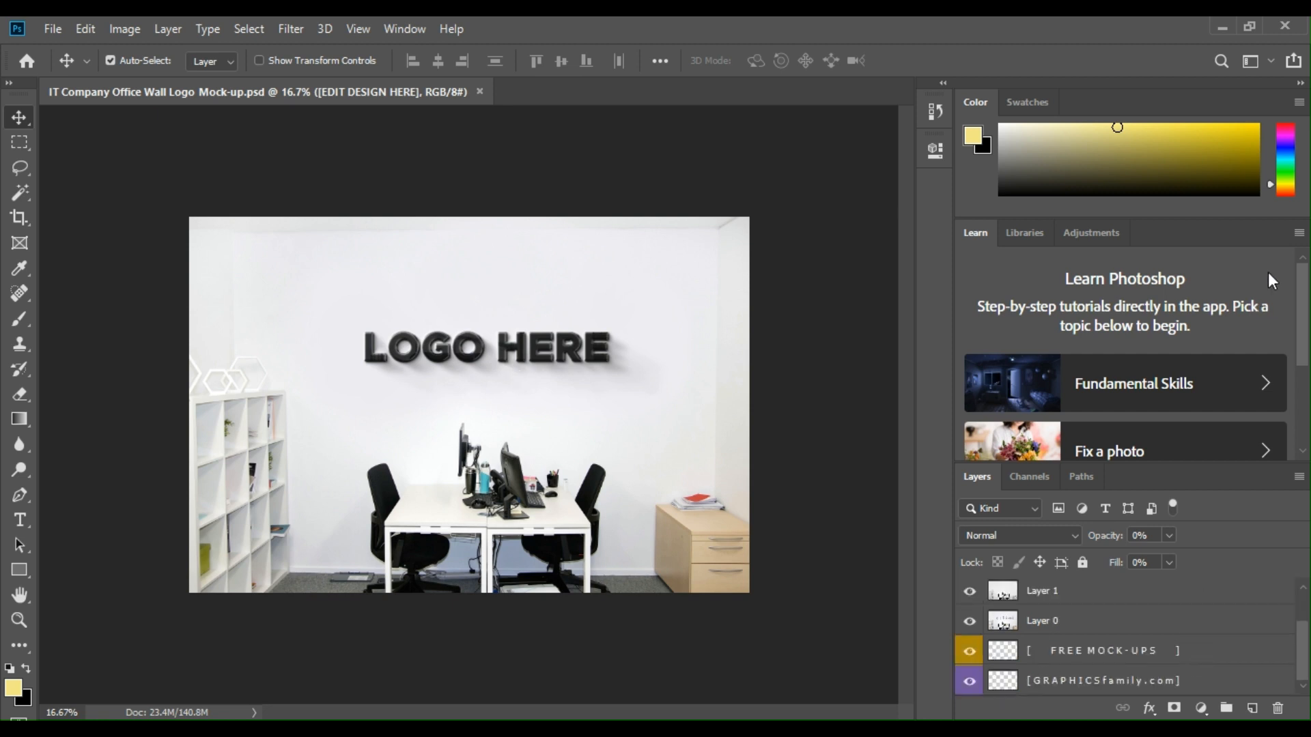
pyautogui.click(1299, 236)
pyautogui.click(1239, 251)
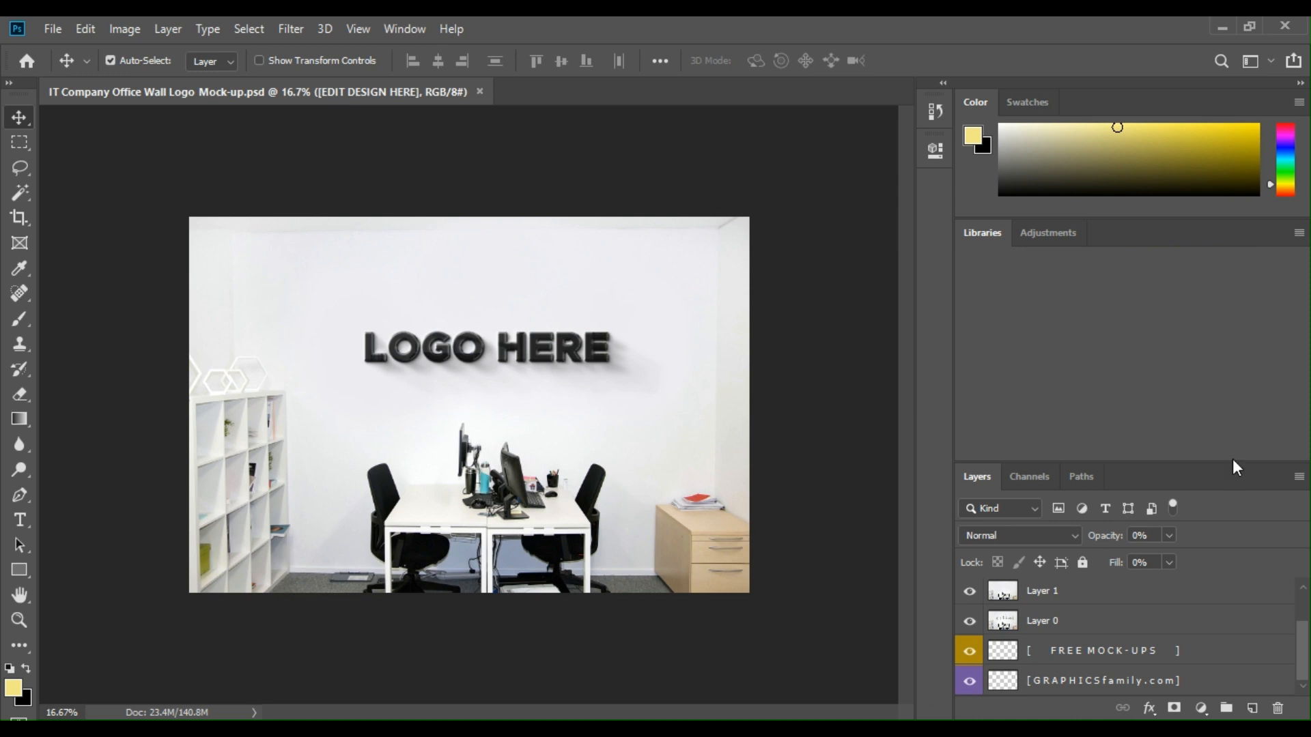
# Step: Undock the Layers panel and enlarge it in width and height so more layers fit
pyautogui.moveTo(1202, 461); pyautogui.dragTo(1193, 284)
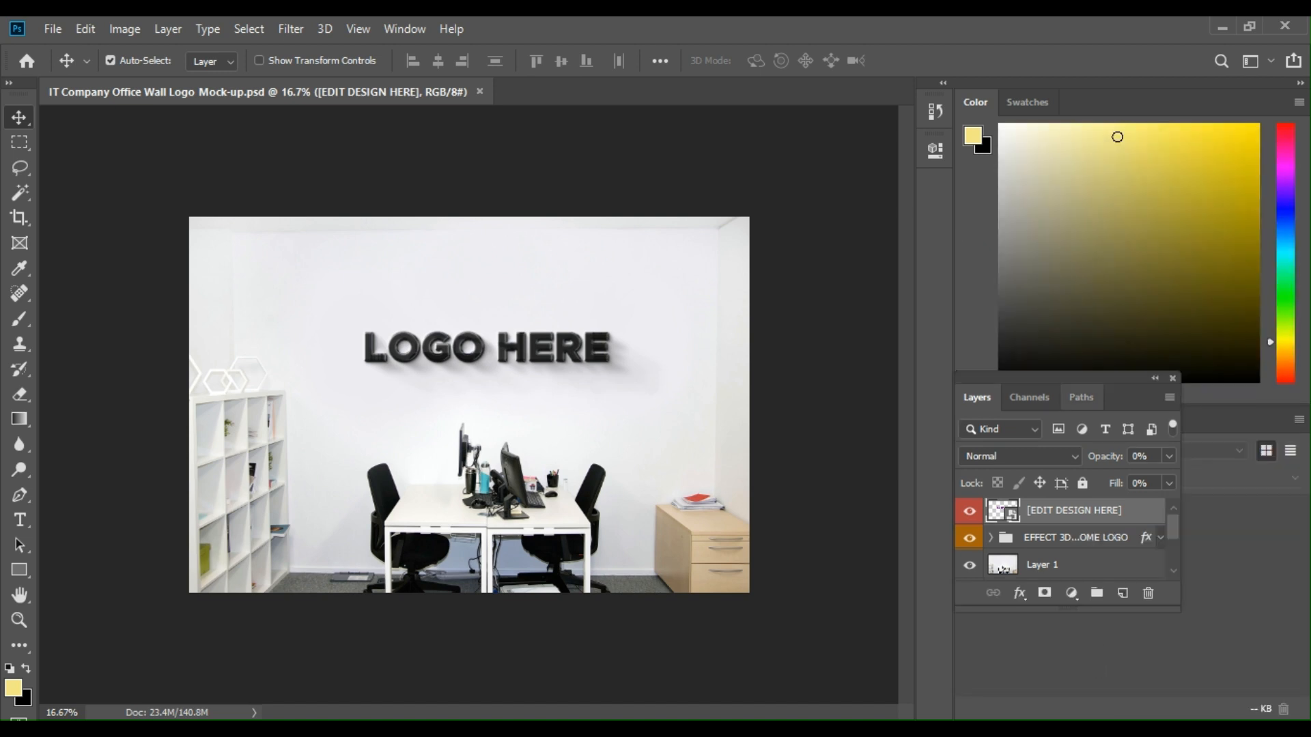
pyautogui.moveTo(1181, 440); pyautogui.dragTo(1295, 450)
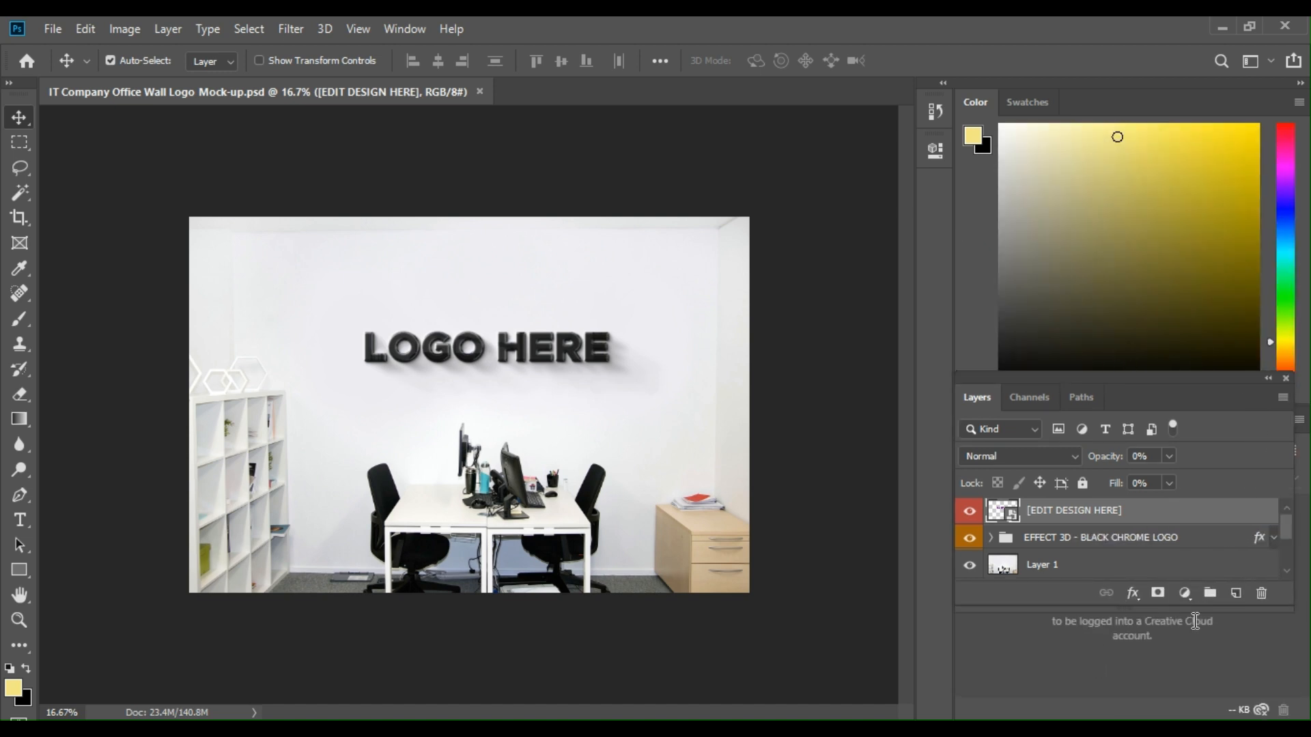
pyautogui.moveTo(1197, 614); pyautogui.dragTo(1196, 682)
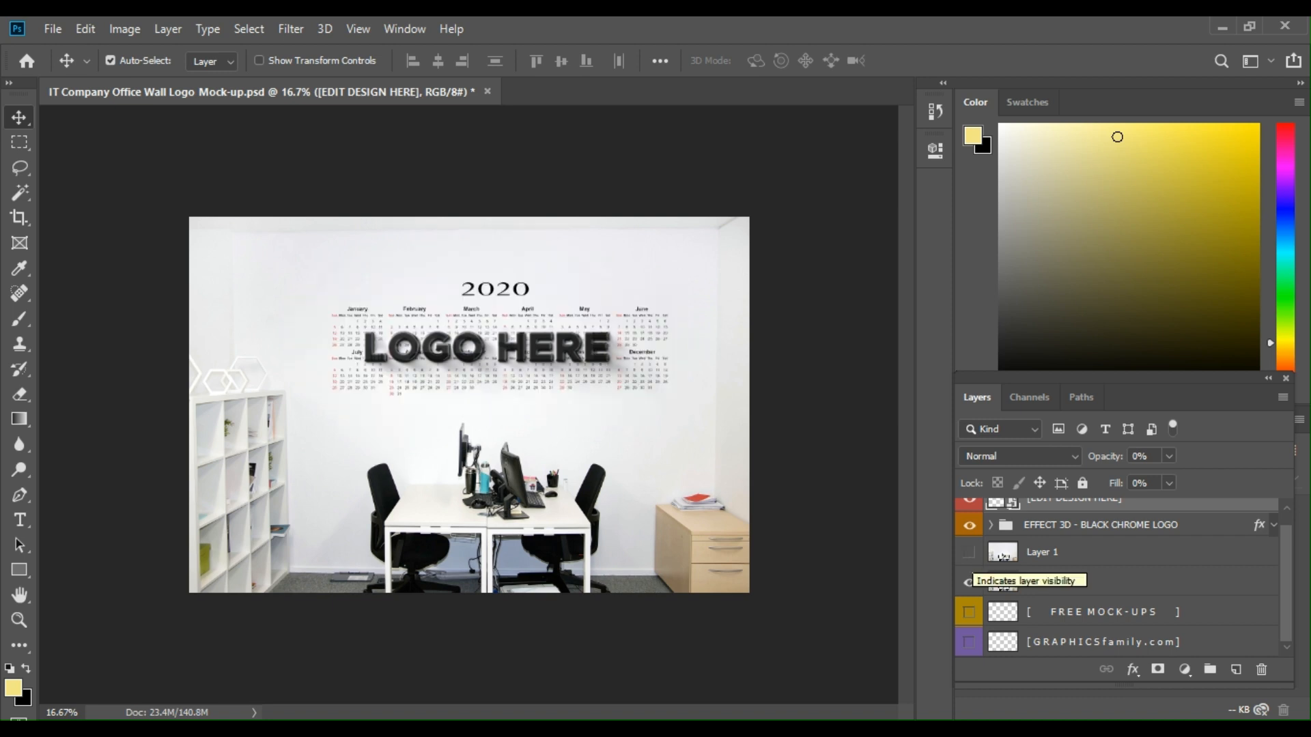
# Step: Toggle the visibility of Layer 1 to compare the office wall with and without it, selecting Layer 0 meanwhile
pyautogui.click(969, 552)
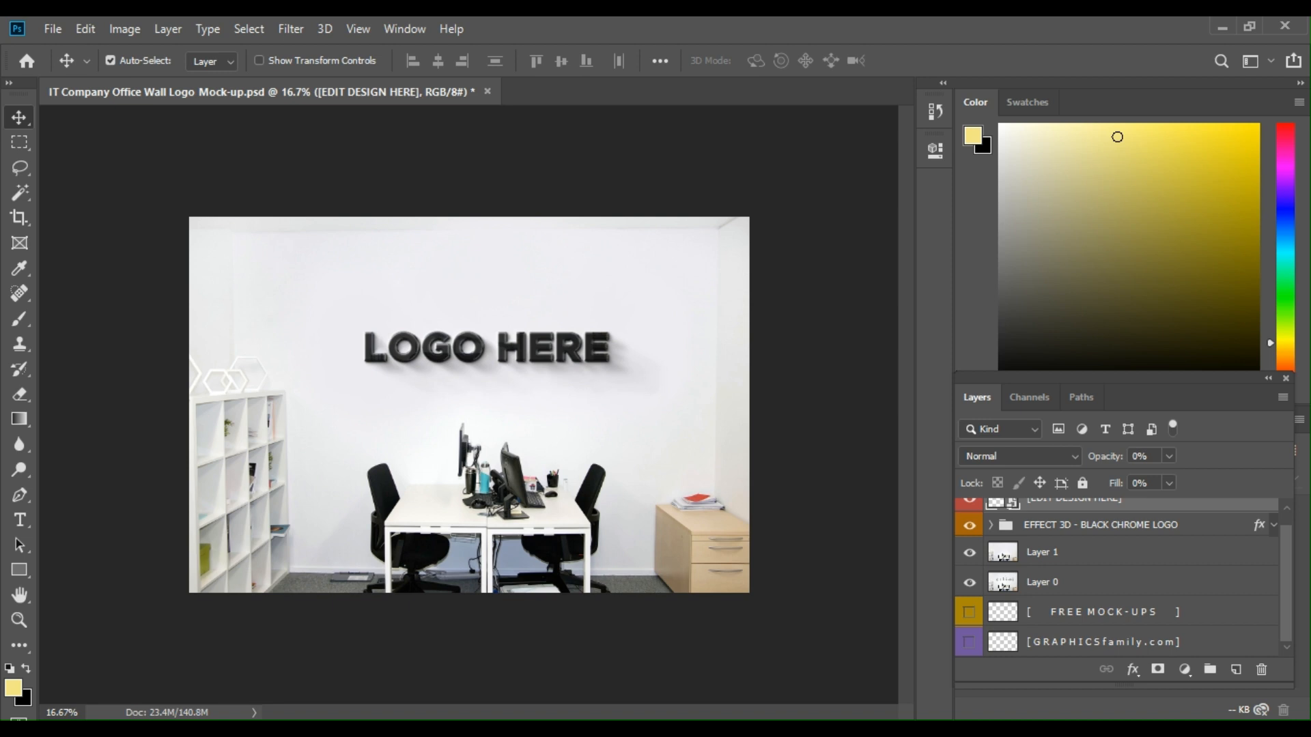
pyautogui.click(1043, 583)
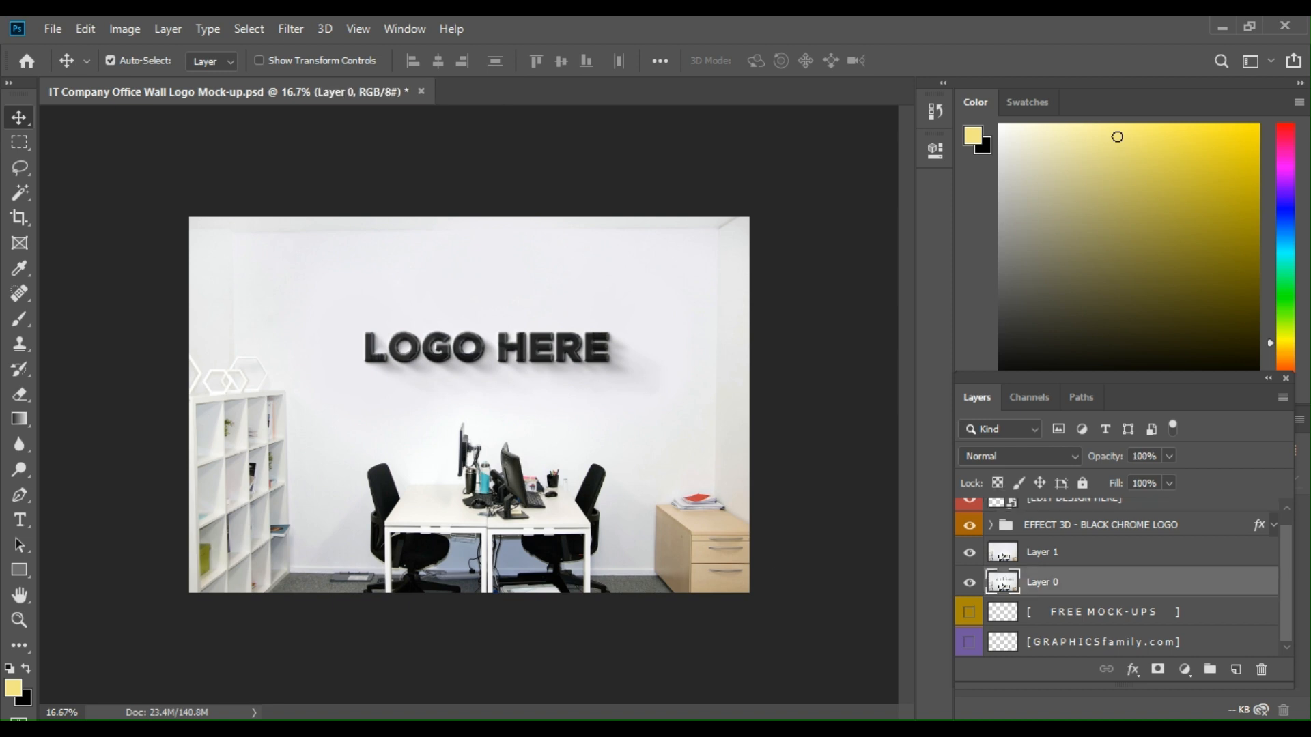
pyautogui.click(969, 552)
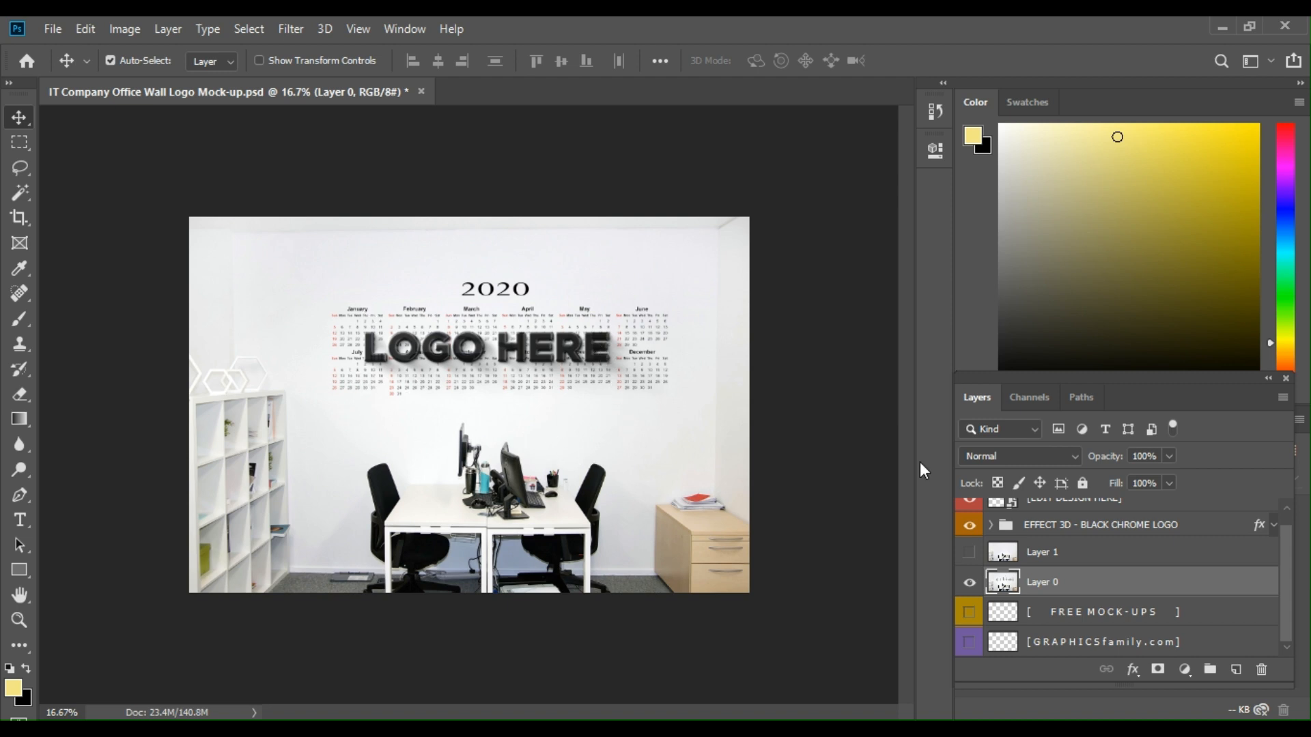
pyautogui.click(969, 551)
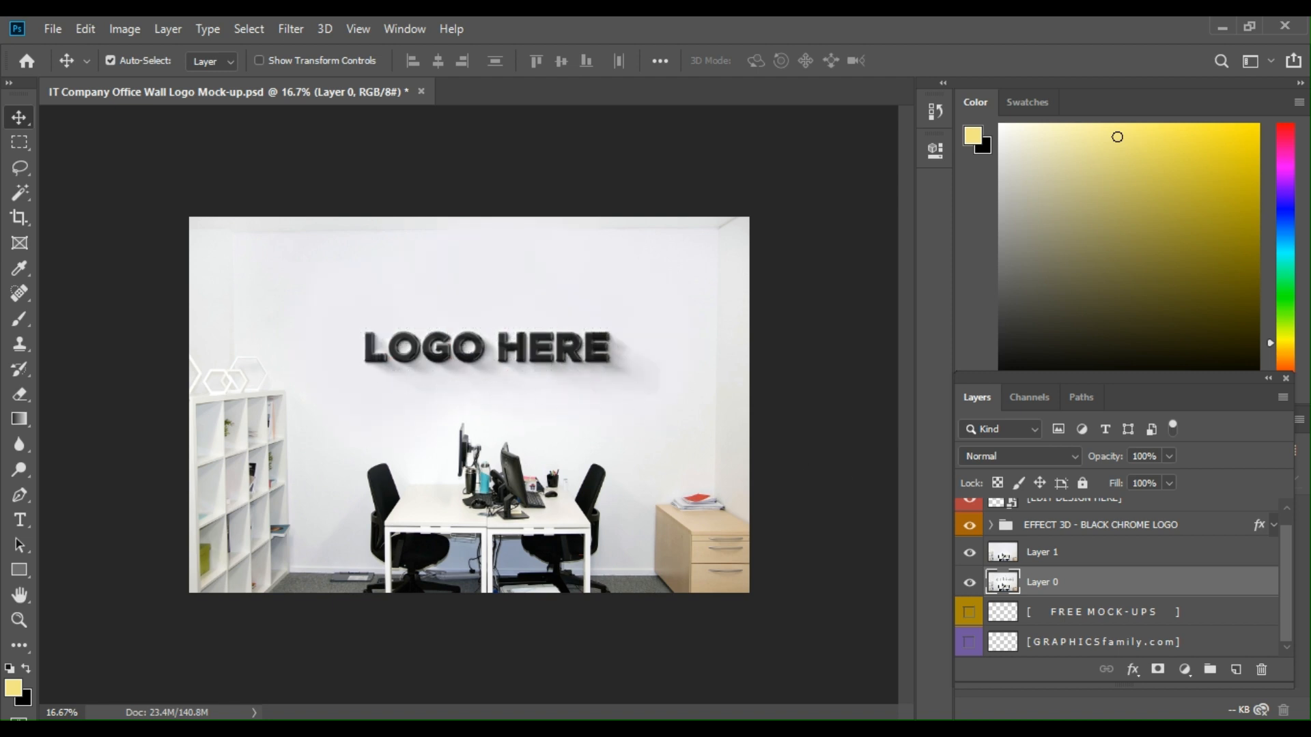
# Step: Expand the EFFECT 3D - BLACK CHROME LOGO group and its SHORT SHADOW subgroup and examine the effect and shadow layers
pyautogui.scroll(1, 959, 539)
pyautogui.click(990, 540)
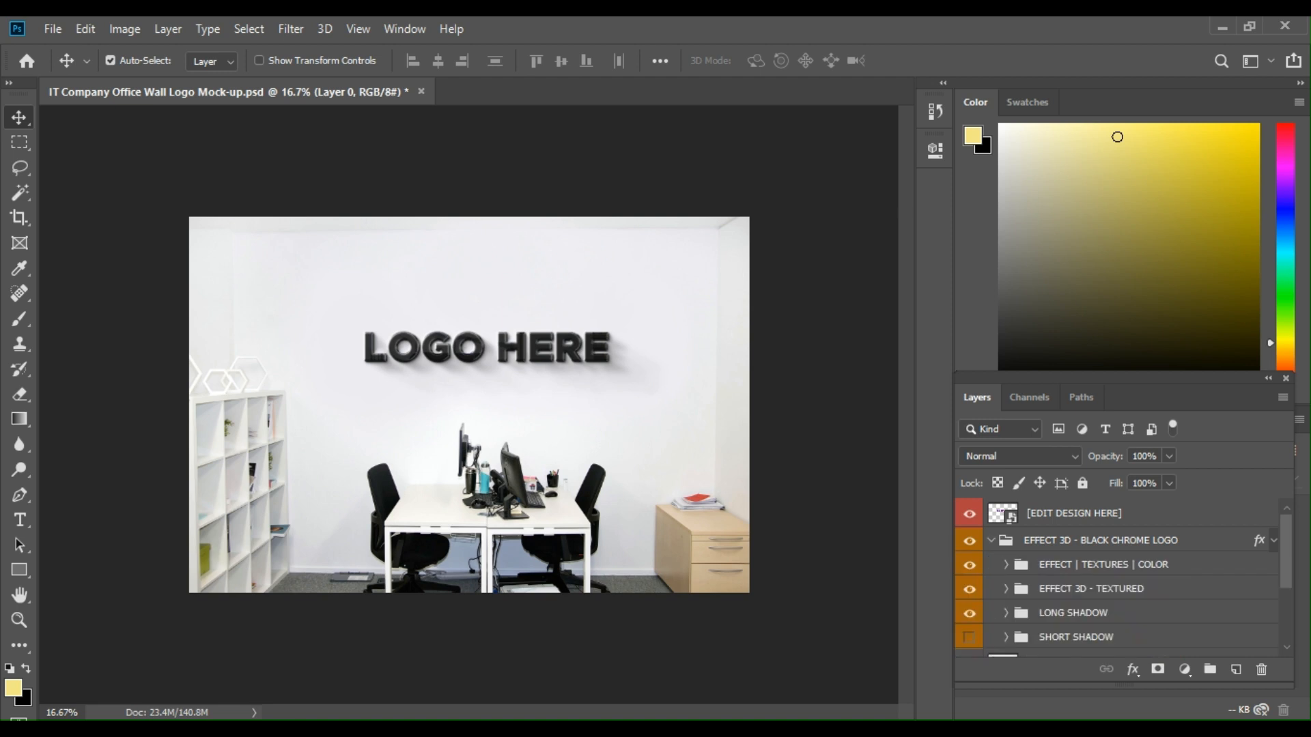
pyautogui.scroll(-2, 1120, 576)
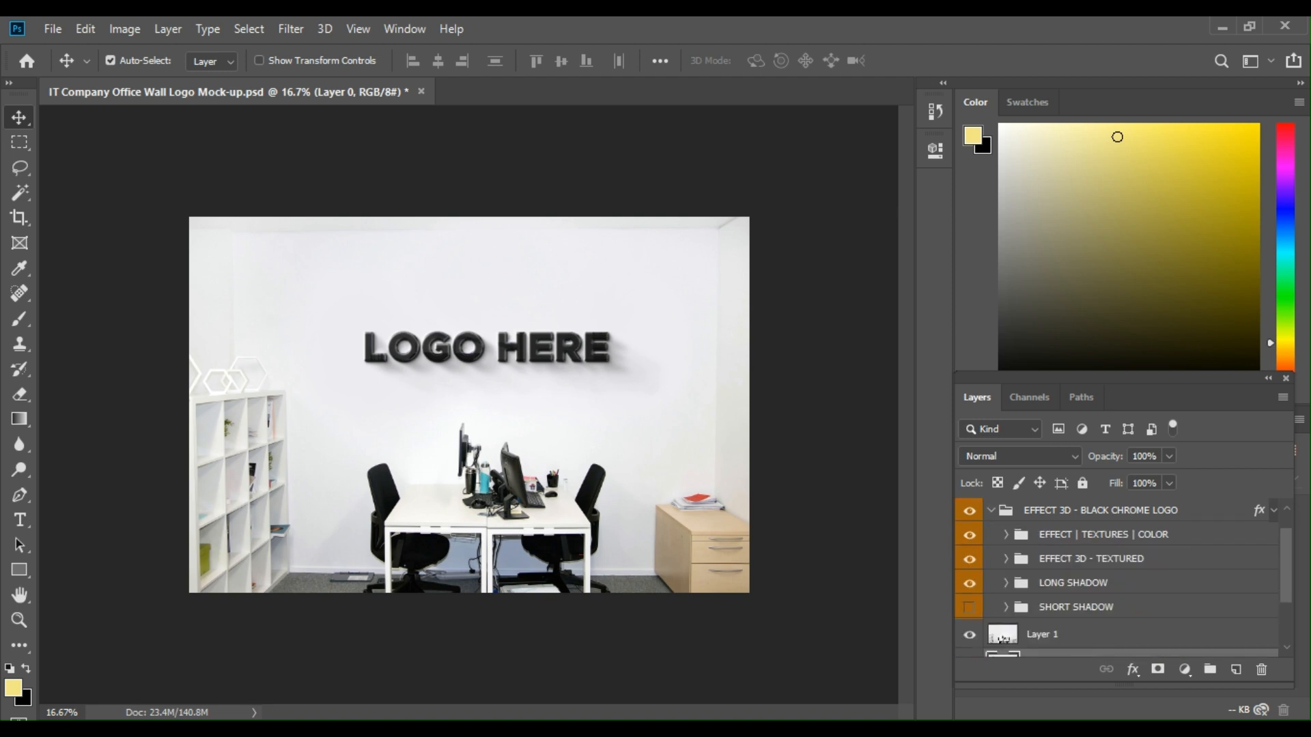
pyautogui.click(1006, 607)
pyautogui.scroll(-3, 1120, 577)
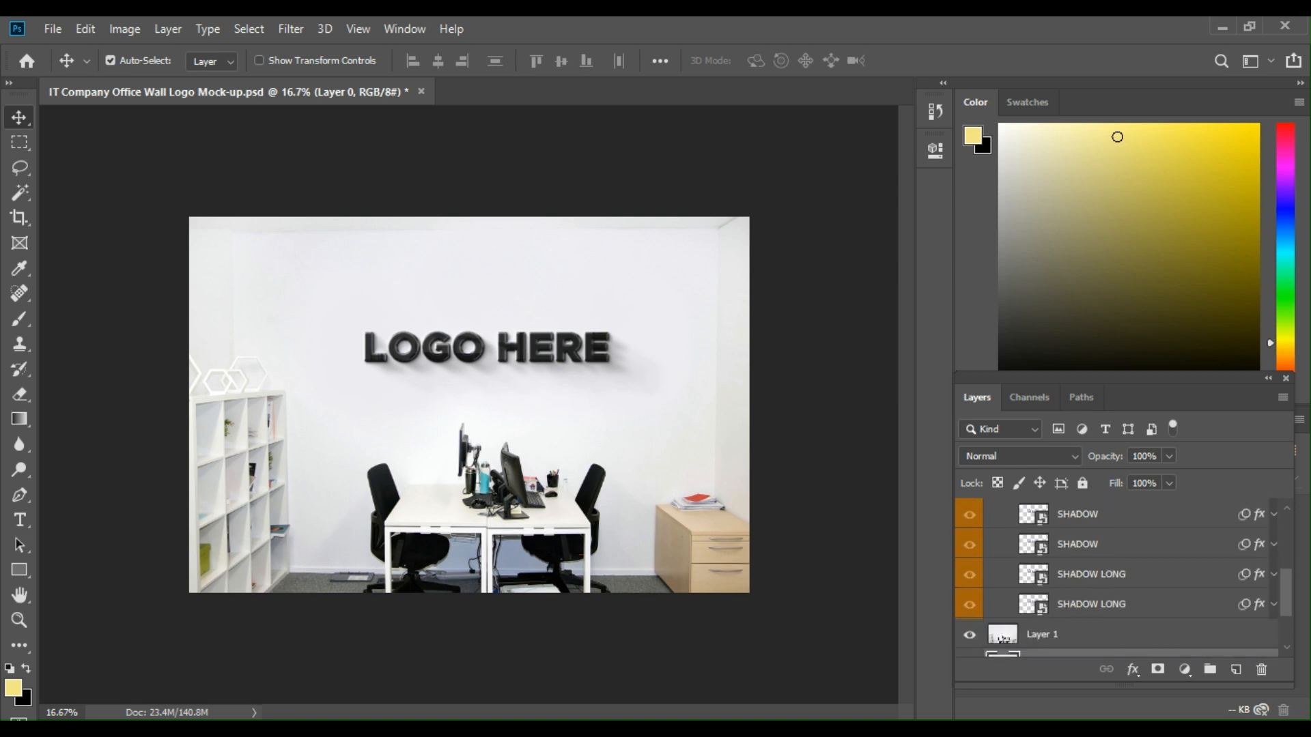
pyautogui.scroll(1, 1120, 577)
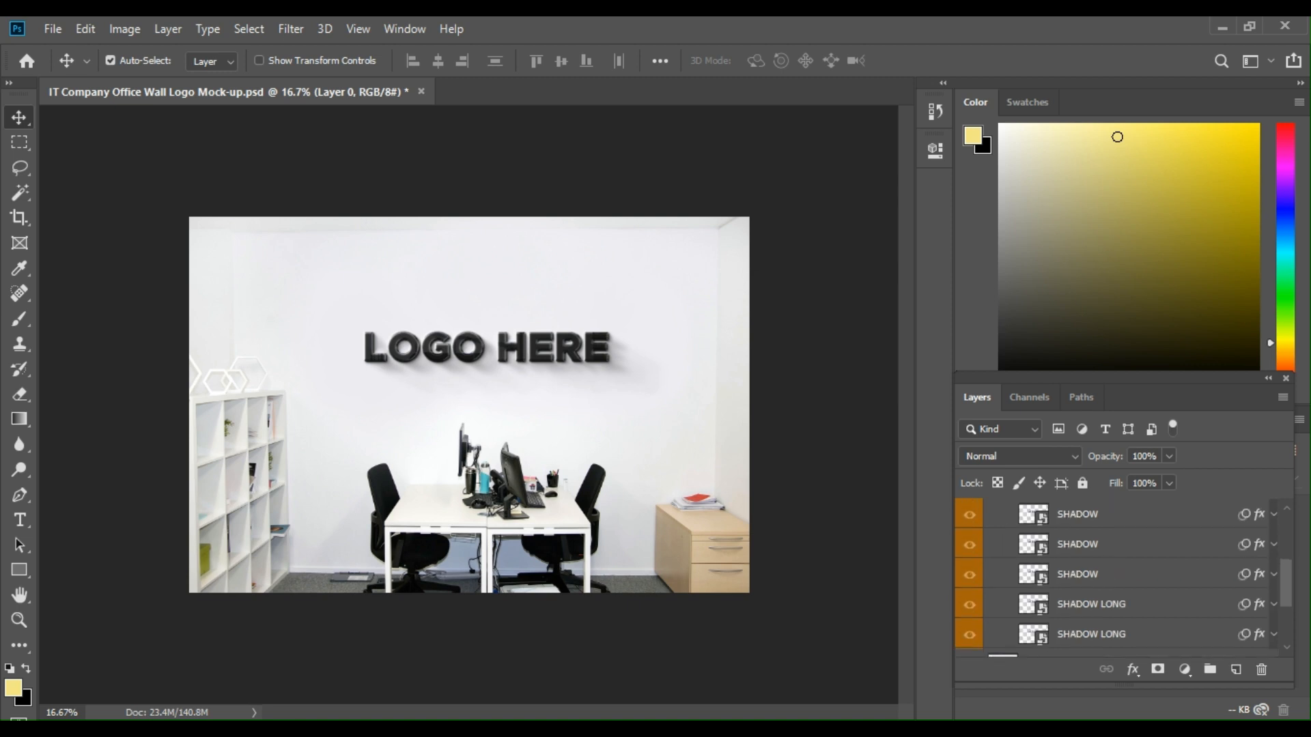
pyautogui.click(1093, 535)
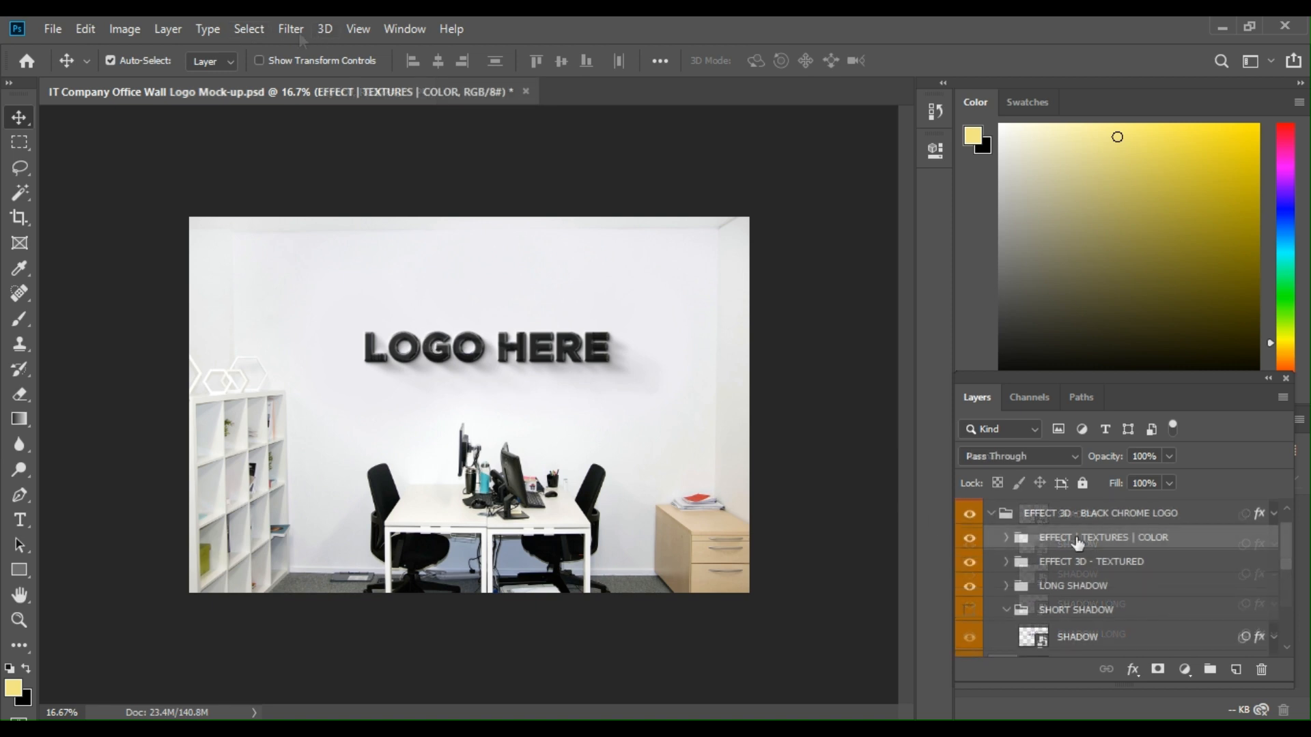
pyautogui.scroll(1, 1117, 629)
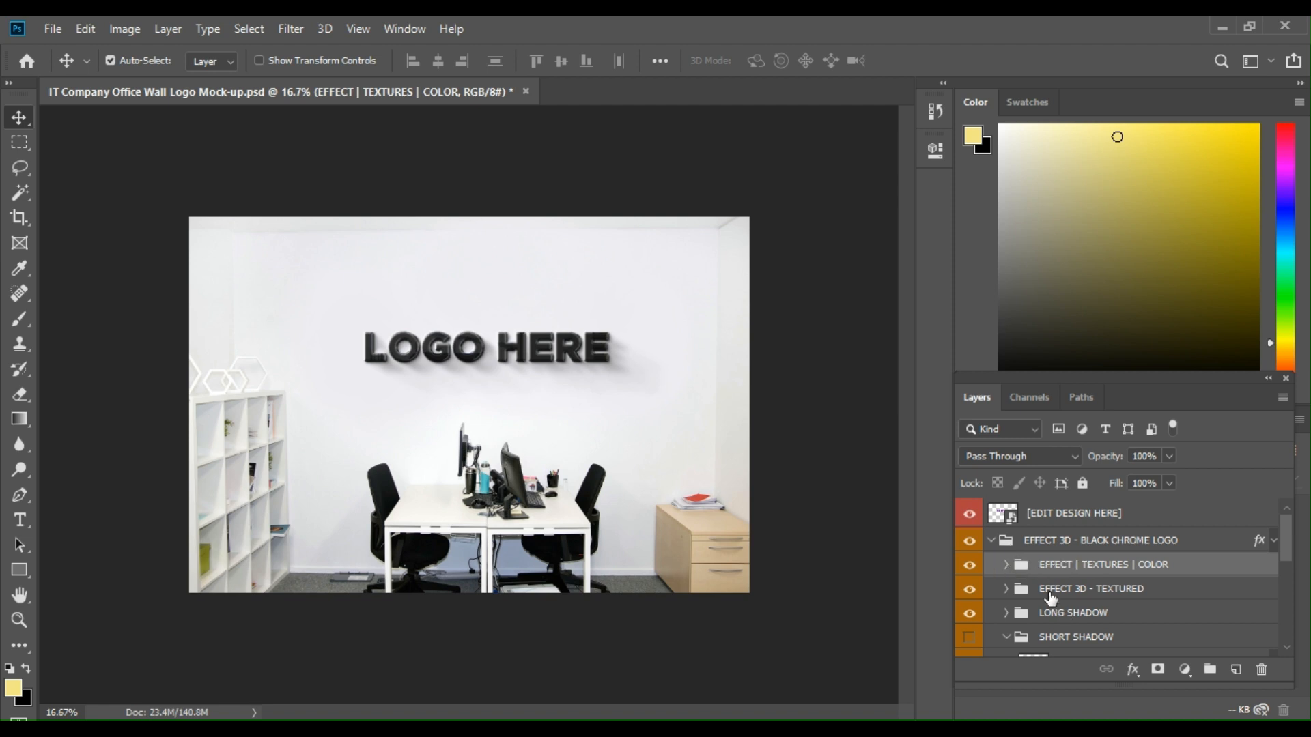
# Step: Open the [EDIT DESIGN HERE] smart object's contents with the missing font left unresolved, and compare it with the mockup document
pyautogui.doubleClick(1010, 523)
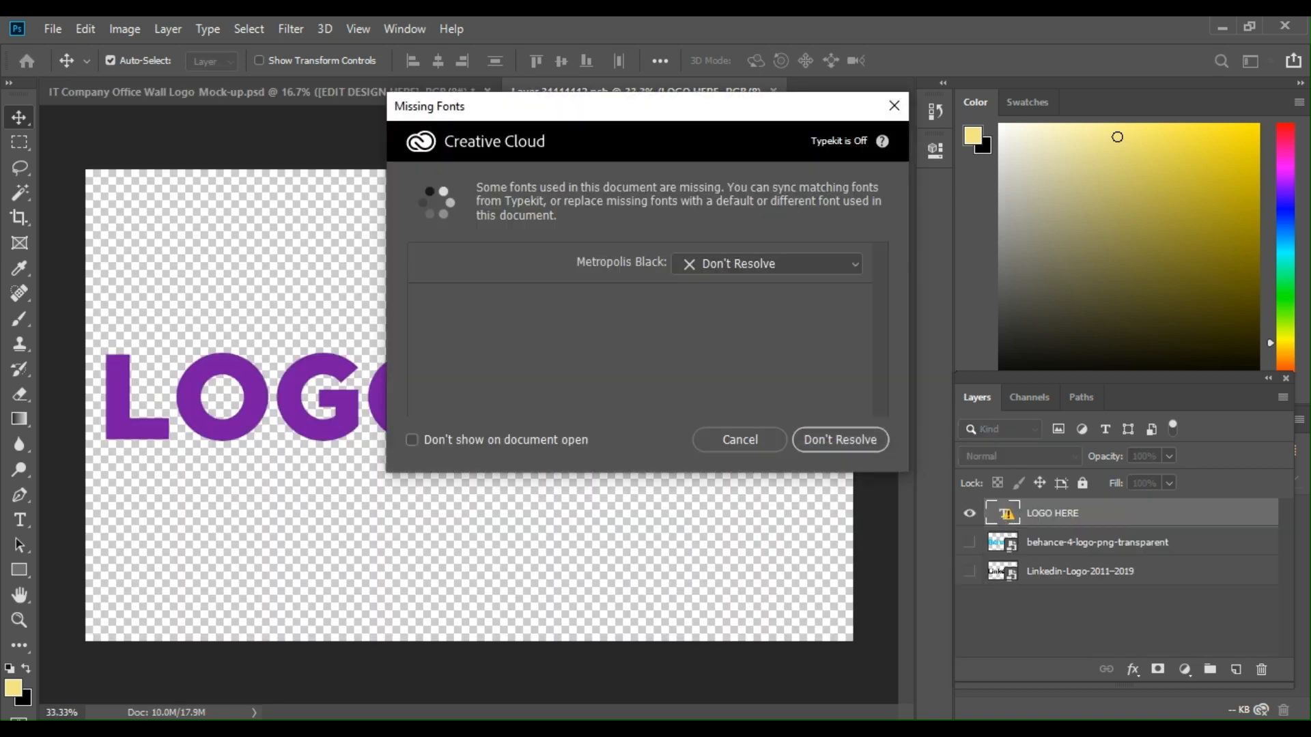
pyautogui.click(841, 443)
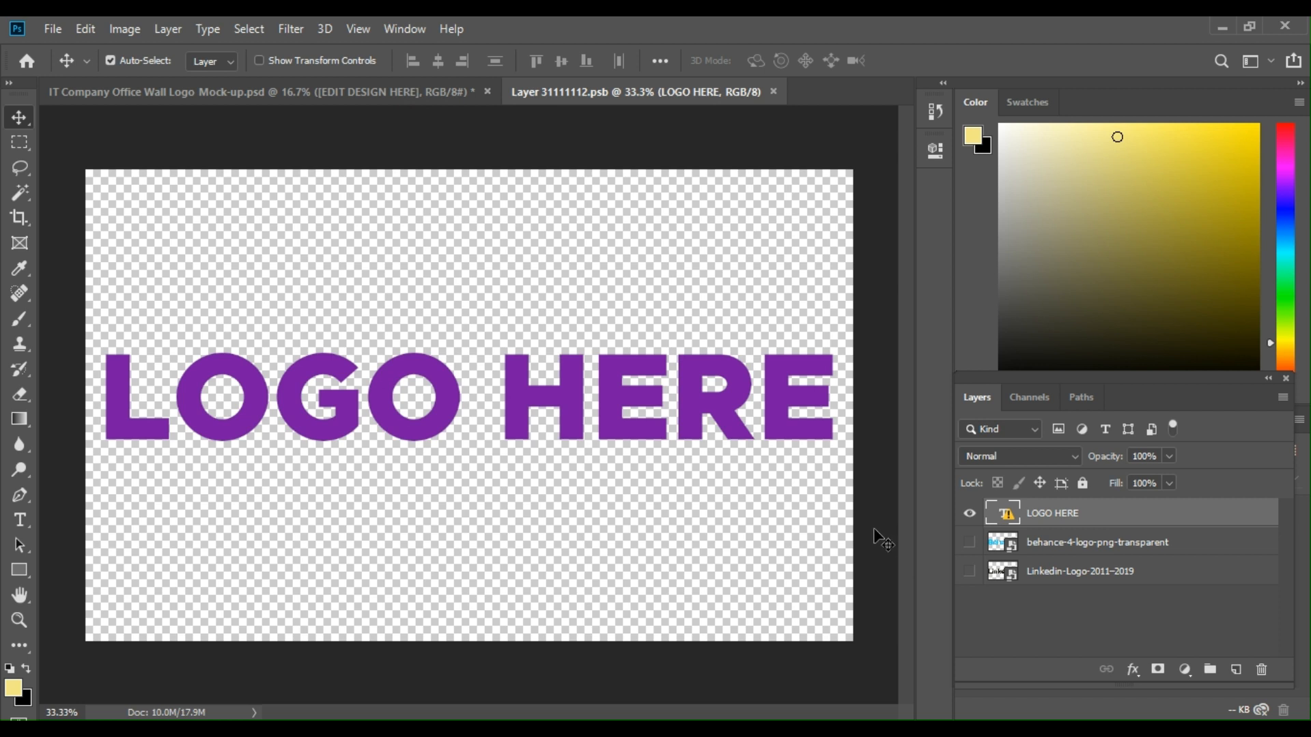
pyautogui.click(452, 95)
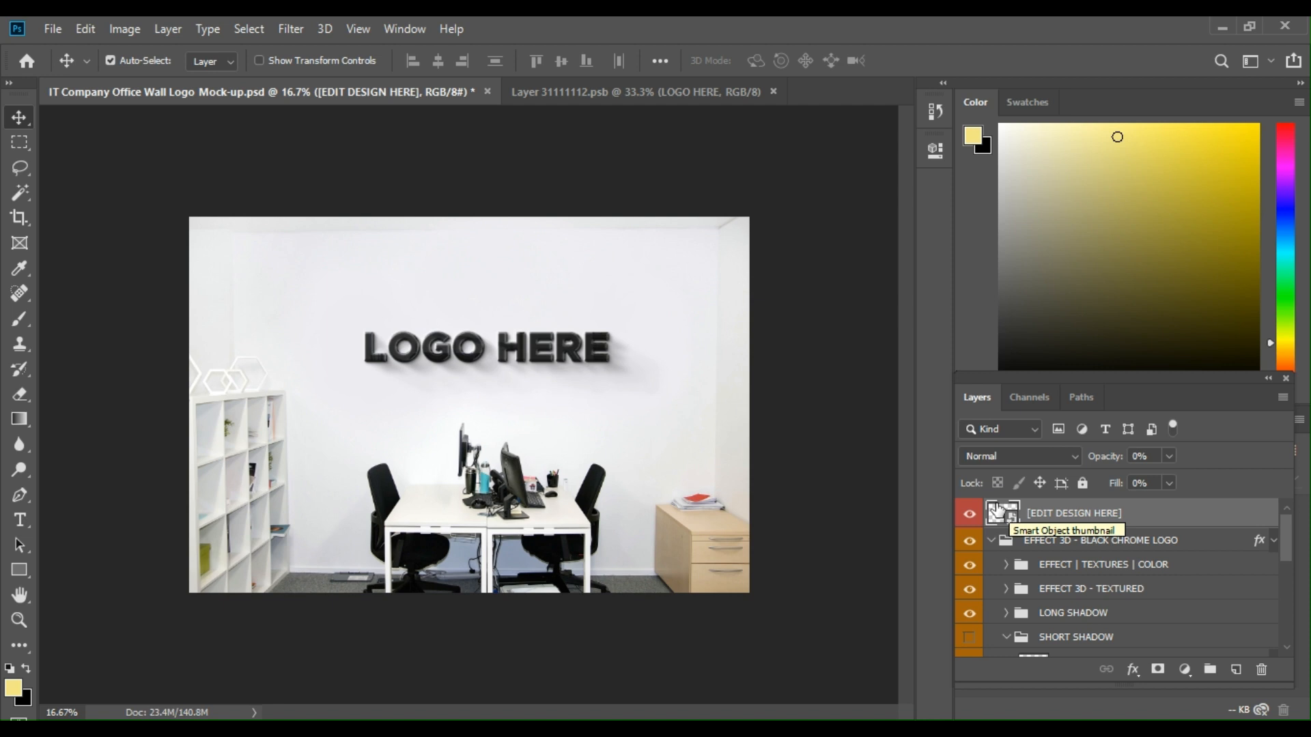
pyautogui.click(681, 103)
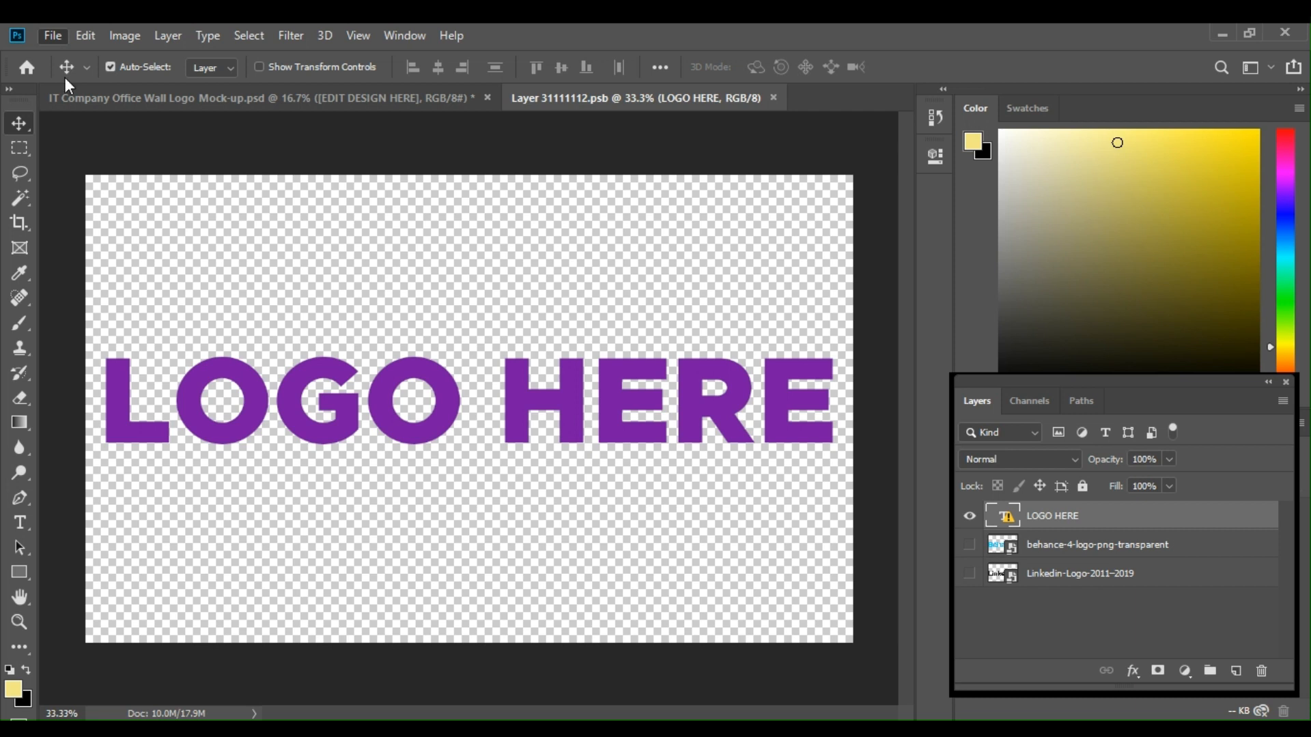
# Step: Open the photography-logo PNG from the Desktop and place a copy of its winged camera-shutter logo over the LOGO HERE text in the smart object
pyautogui.hotkey('ctrl', 'o')
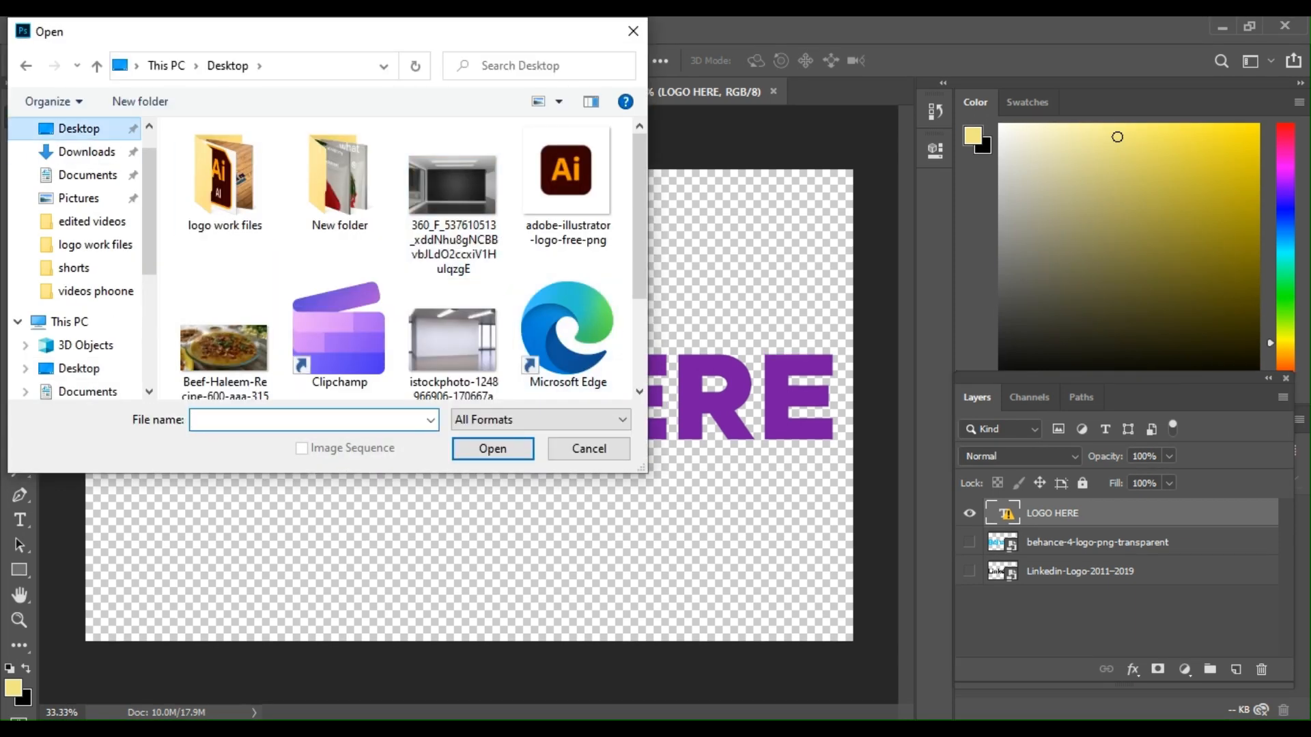
pyautogui.scroll(-2, 406, 263)
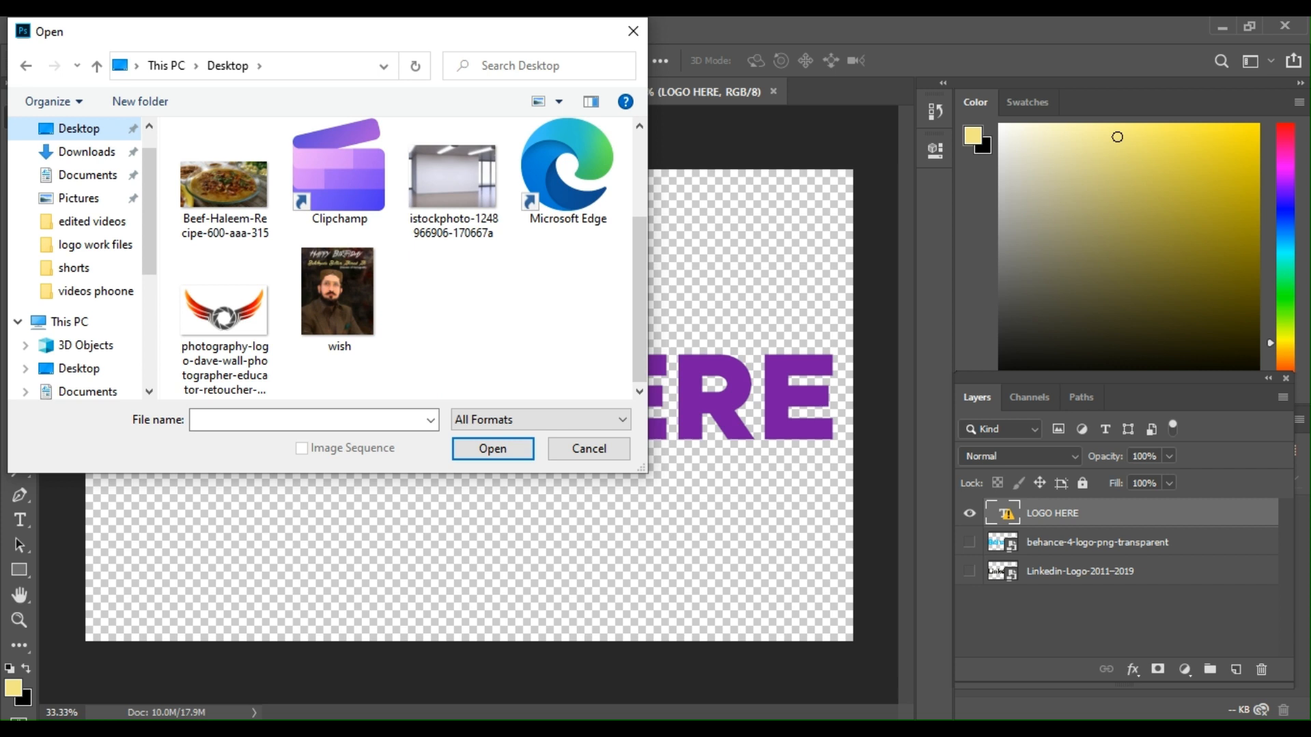
pyautogui.doubleClick(282, 360)
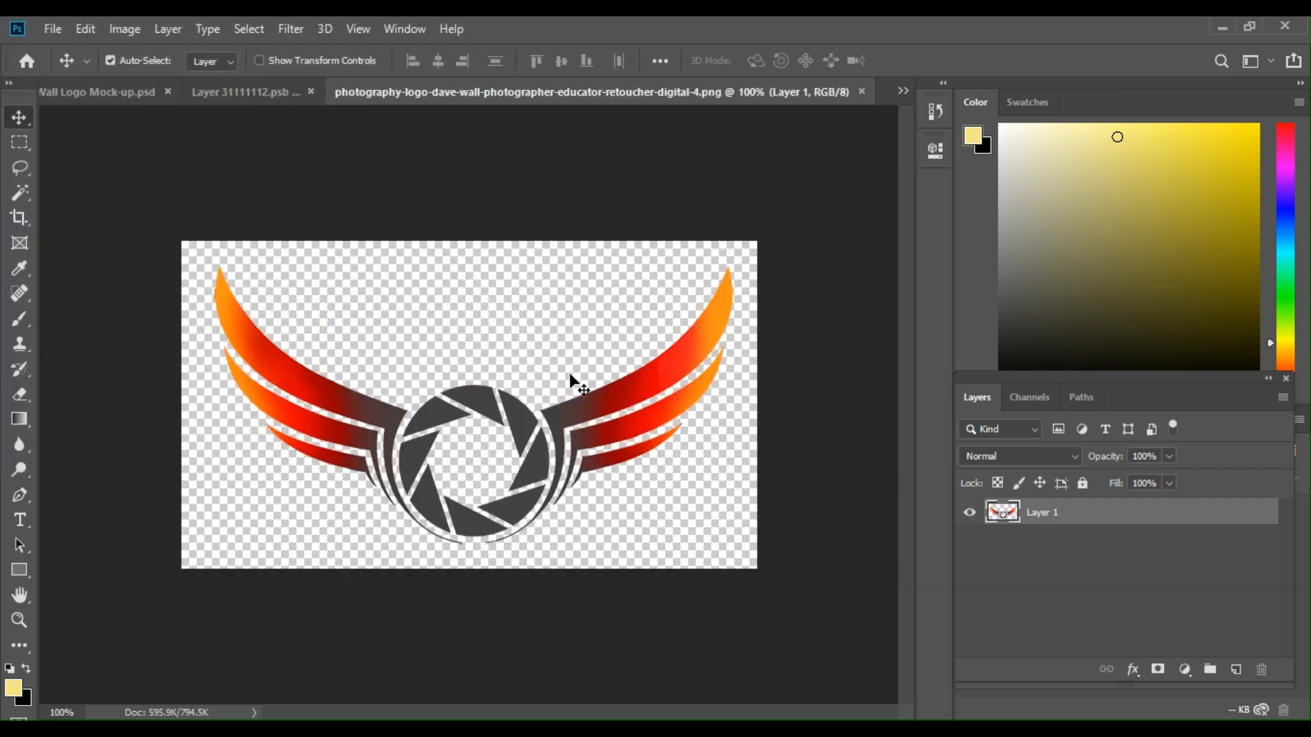
pyautogui.click(263, 177)
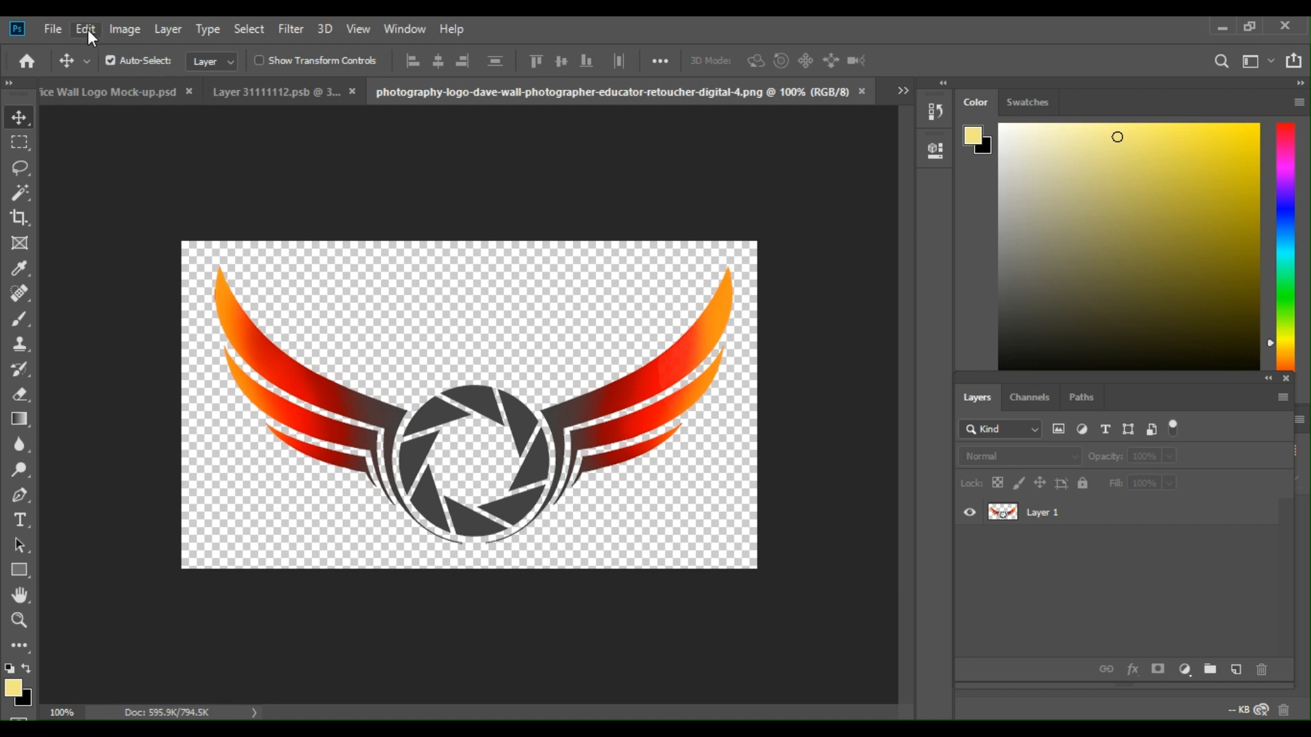
pyautogui.moveTo(497, 403); pyautogui.dragTo(448, 384)
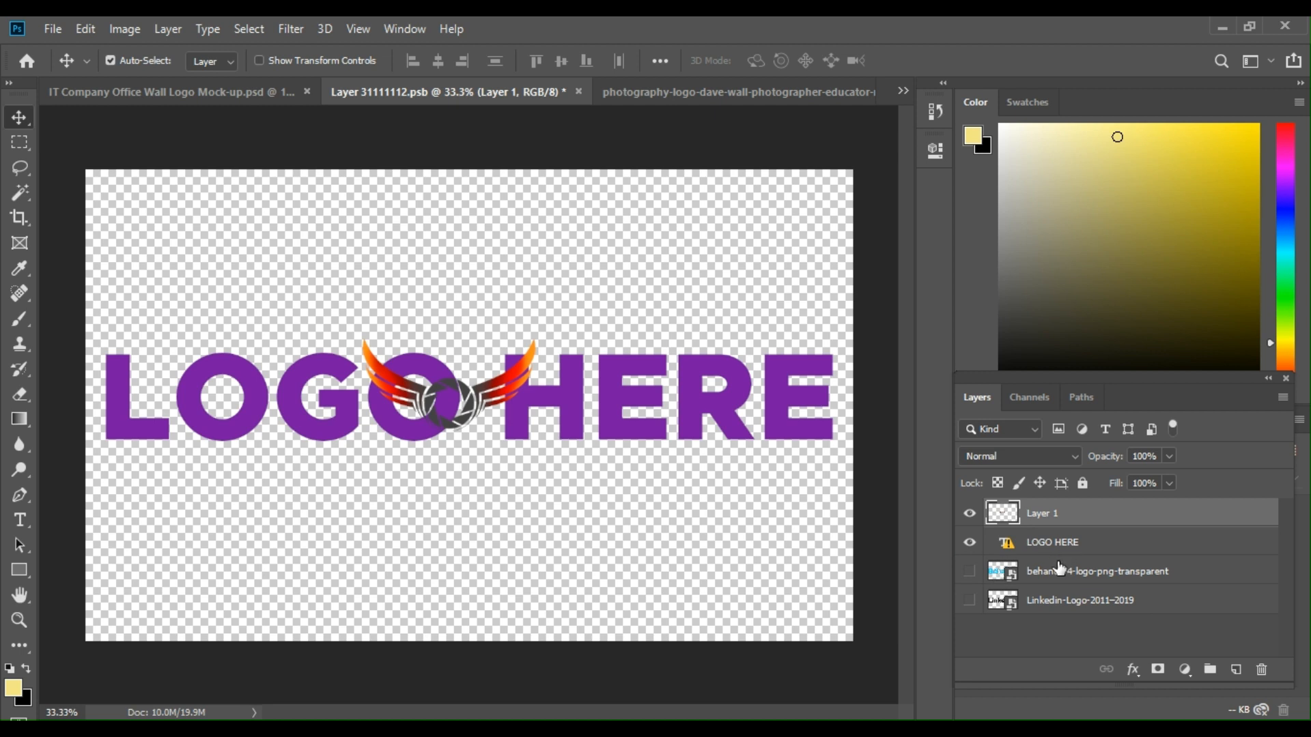
pyautogui.click(970, 544)
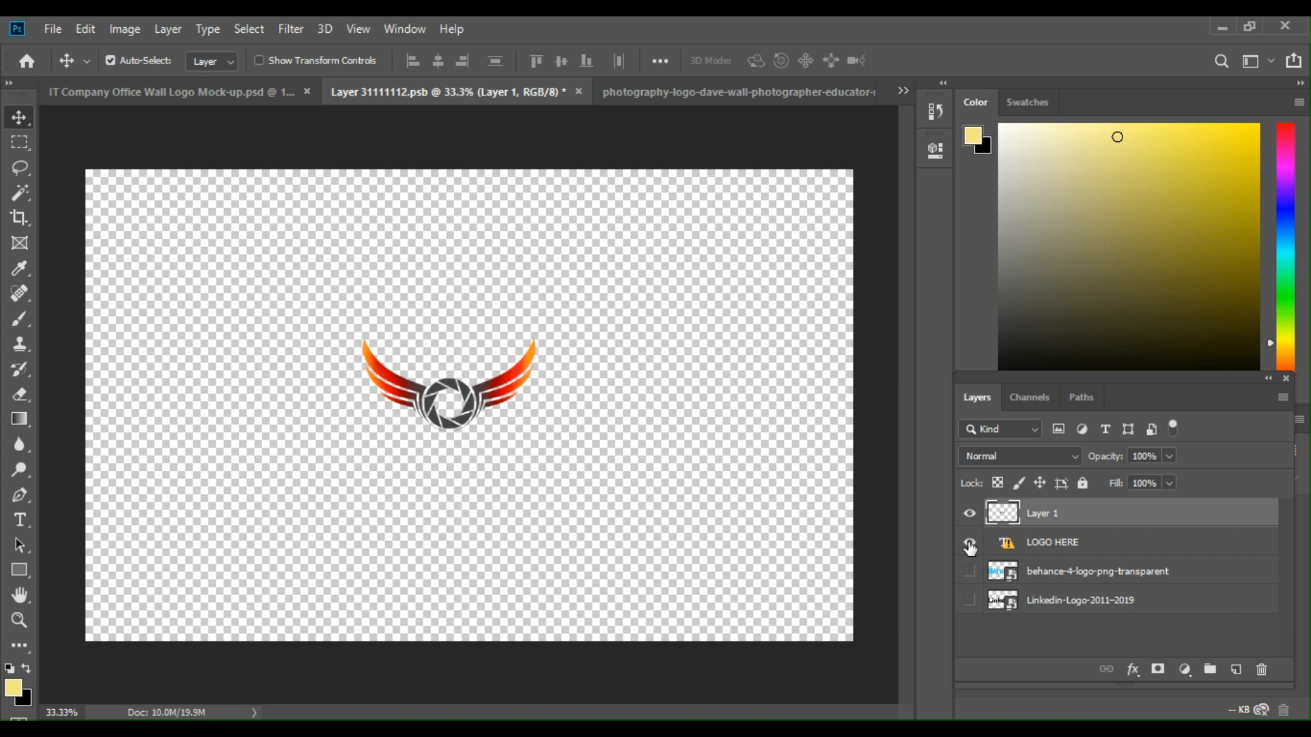
pyautogui.click(969, 544)
pyautogui.moveTo(456, 419)
pyautogui.mouseDown()
pyautogui.moveTo(483, 429)
pyautogui.moveTo(462, 424)
pyautogui.mouseUp()
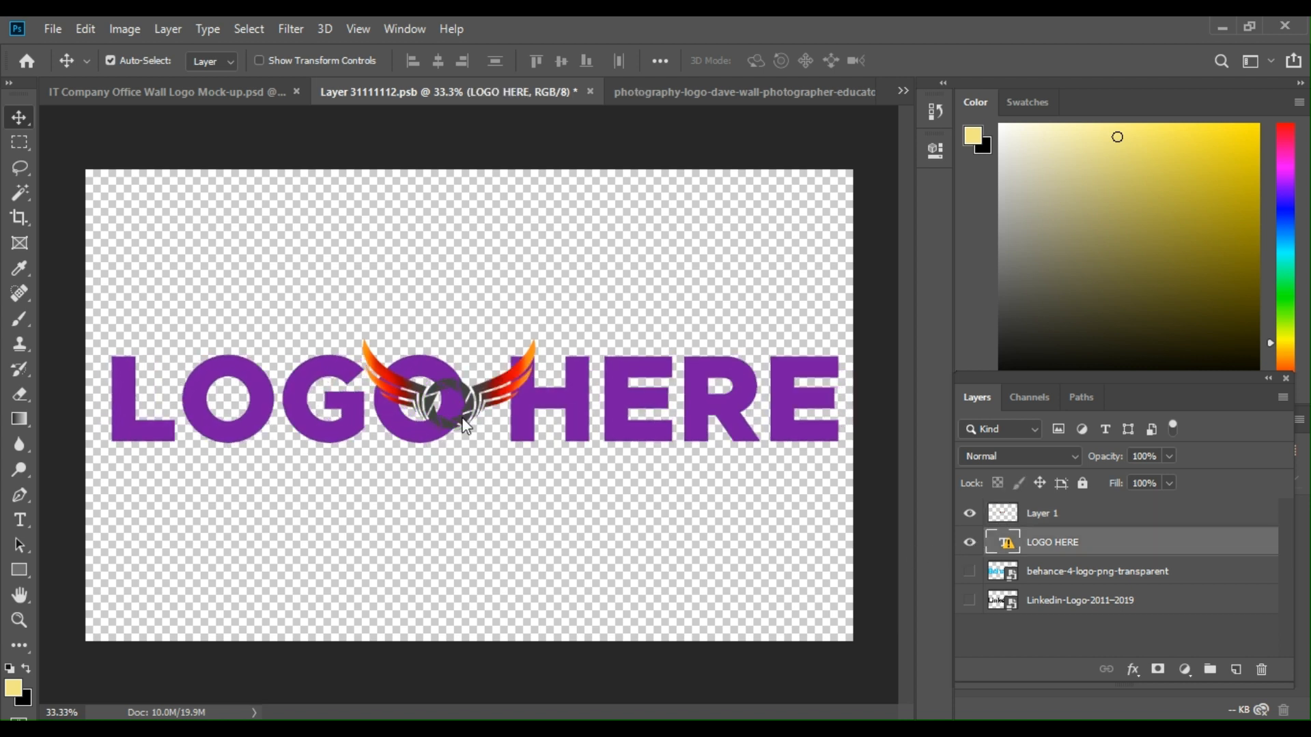
pyautogui.press('ctrl')
pyautogui.doubleClick(465, 426)
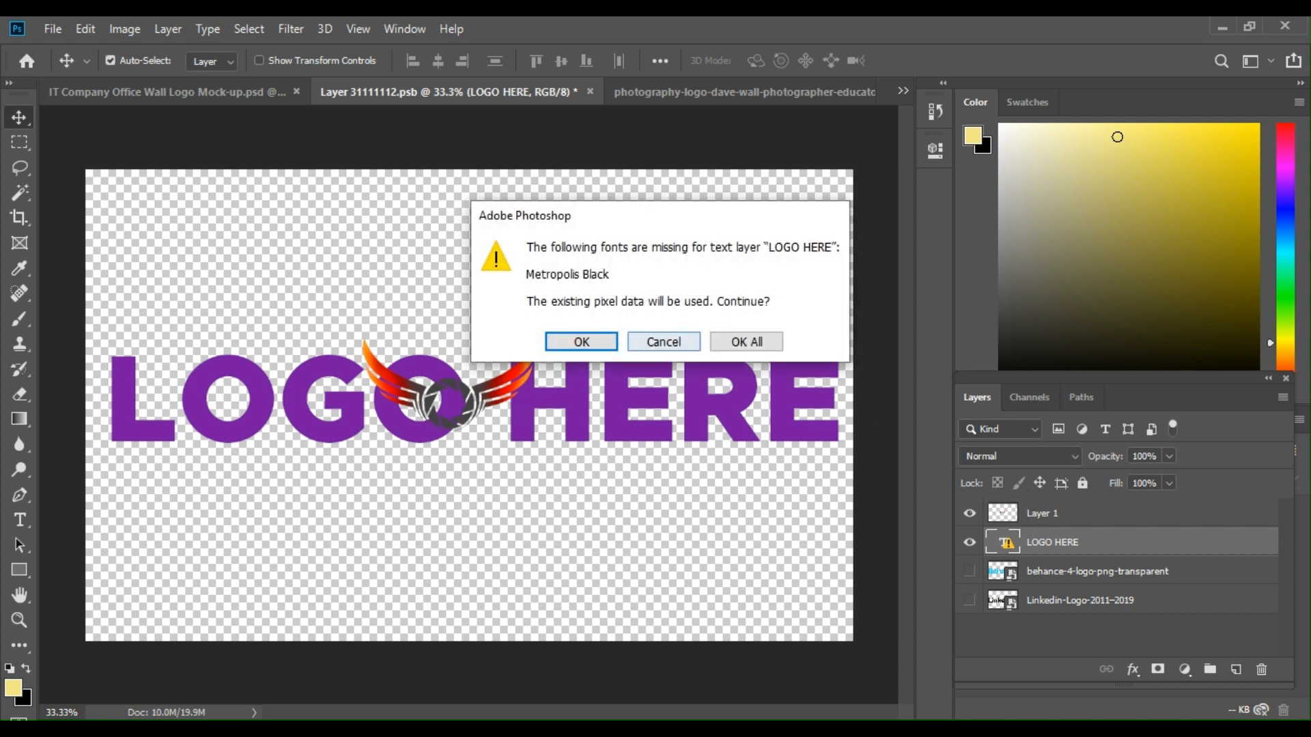
pyautogui.click(662, 341)
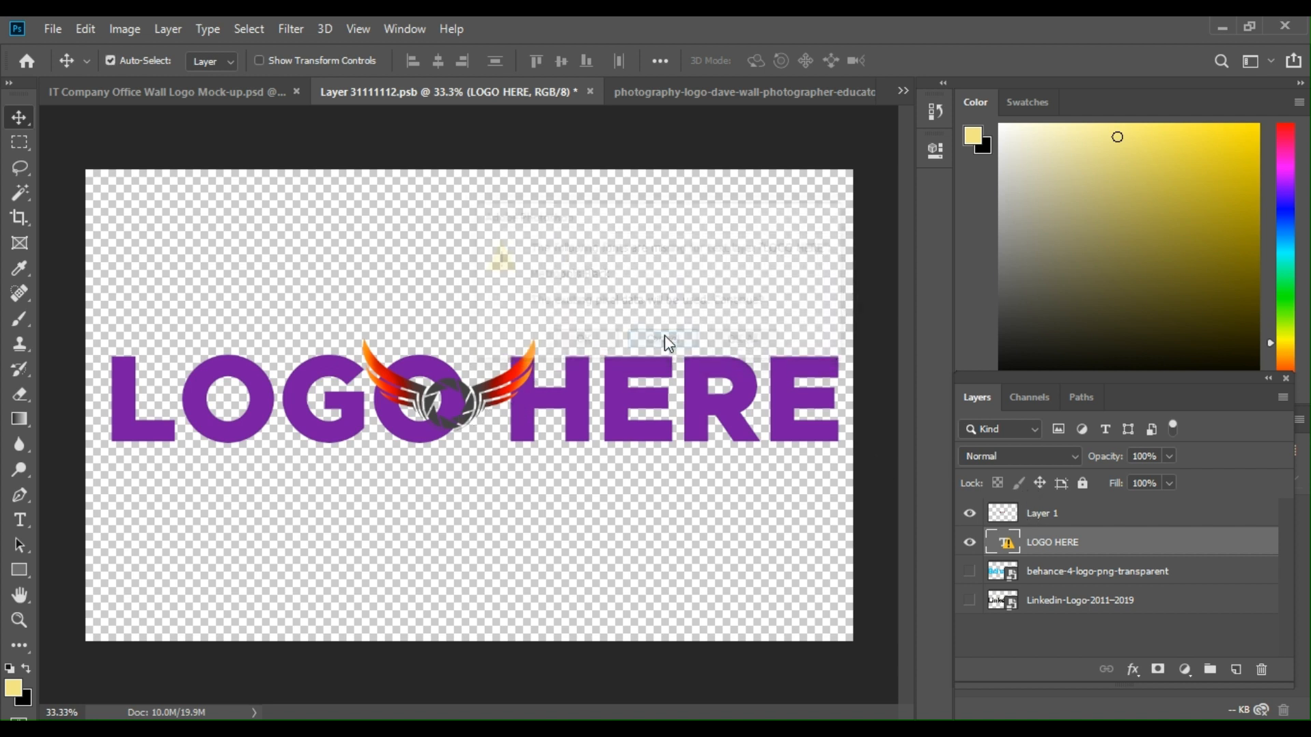
# Step: Scale the winged camera logo on Layer 1 up to about 291% near the canvas centre and save the smart object
pyautogui.click(1043, 515)
pyautogui.hotkey('ctrl', 't')
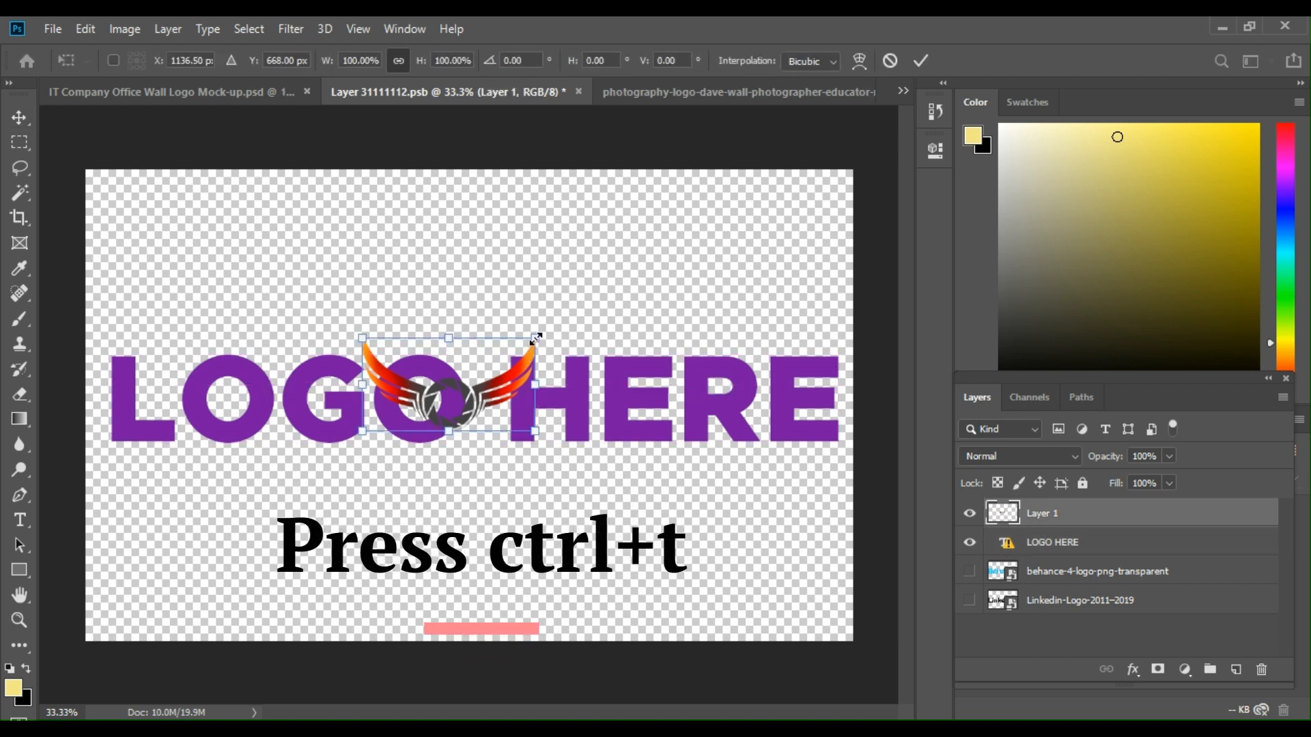
pyautogui.moveTo(536, 338); pyautogui.dragTo(727, 252)
pyautogui.moveTo(366, 434); pyautogui.dragTo(257, 594)
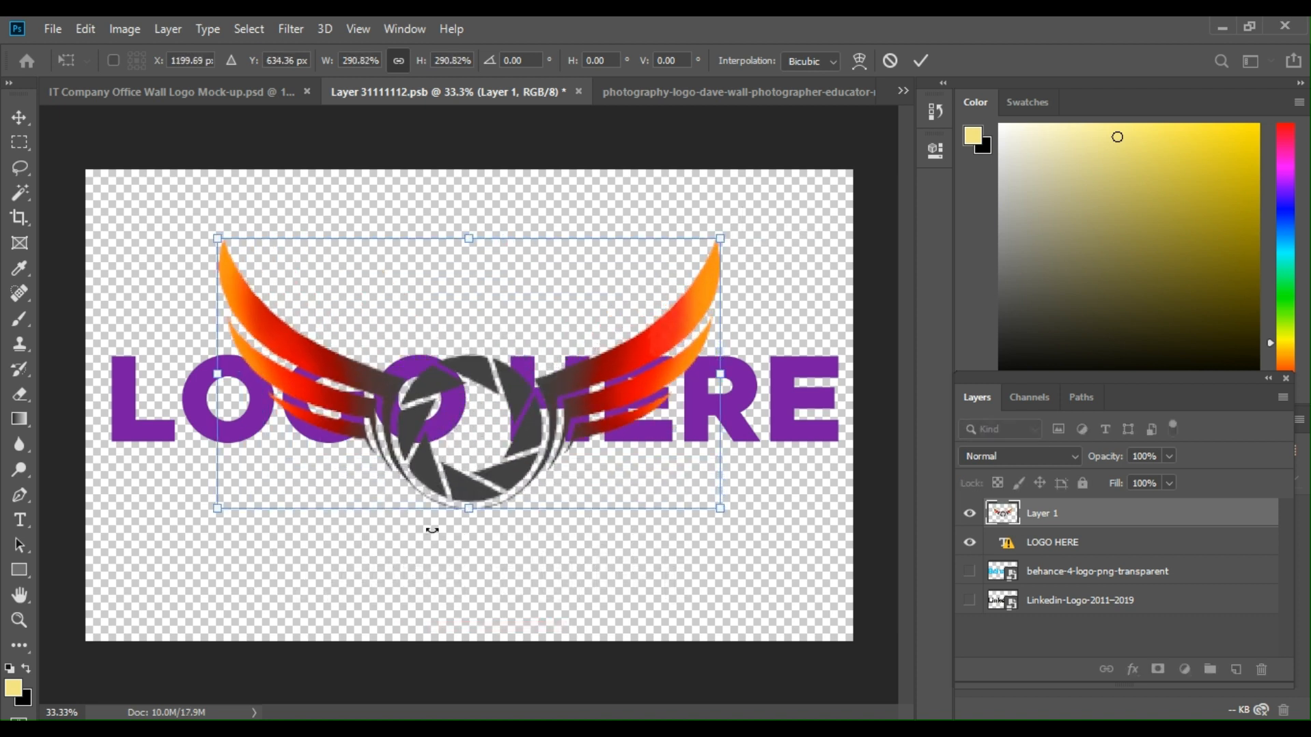
pyautogui.moveTo(526, 480); pyautogui.dragTo(556, 489)
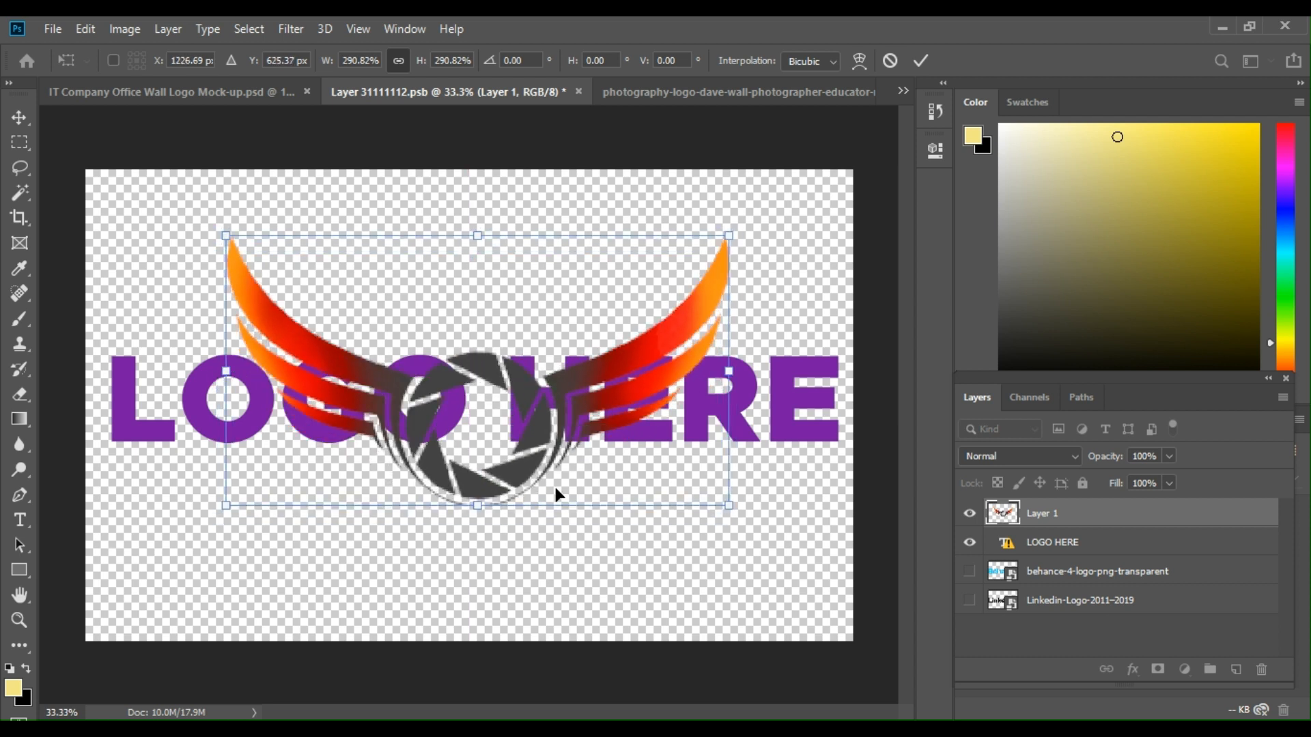
pyautogui.click(922, 61)
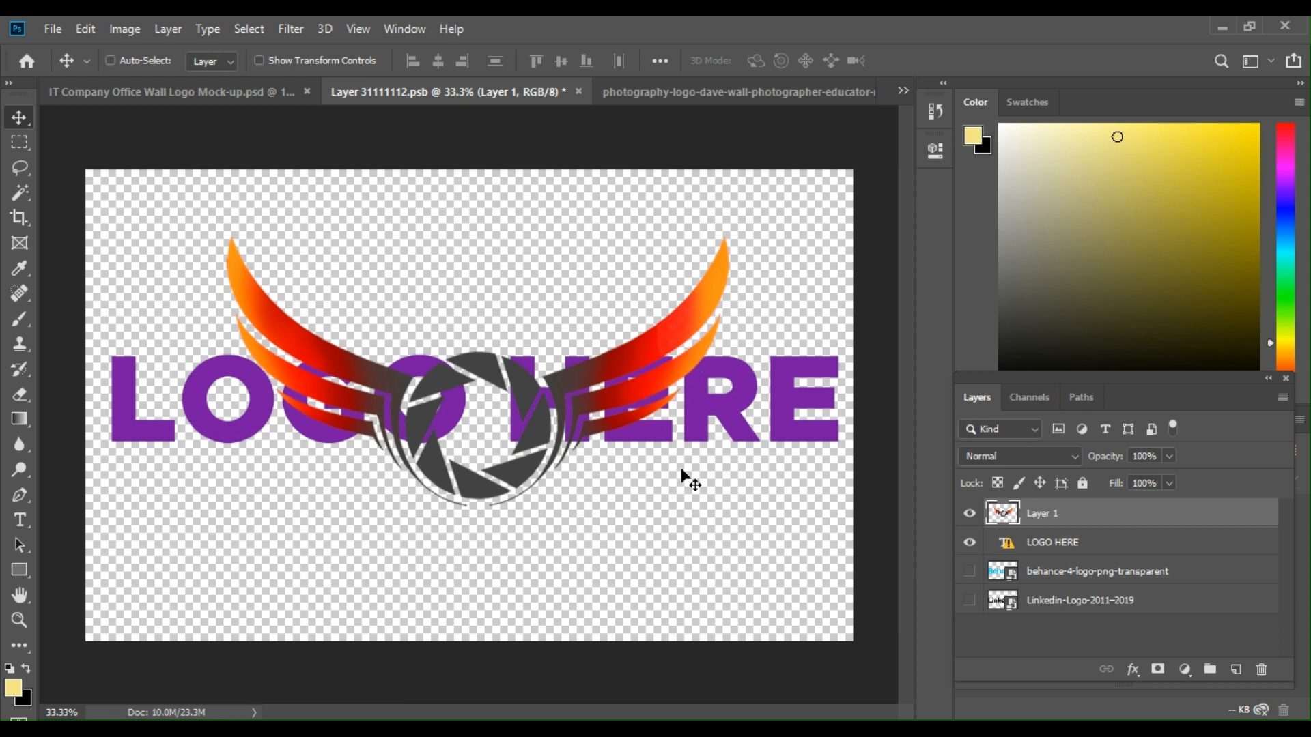
pyautogui.hotkey('ctrl', 's')
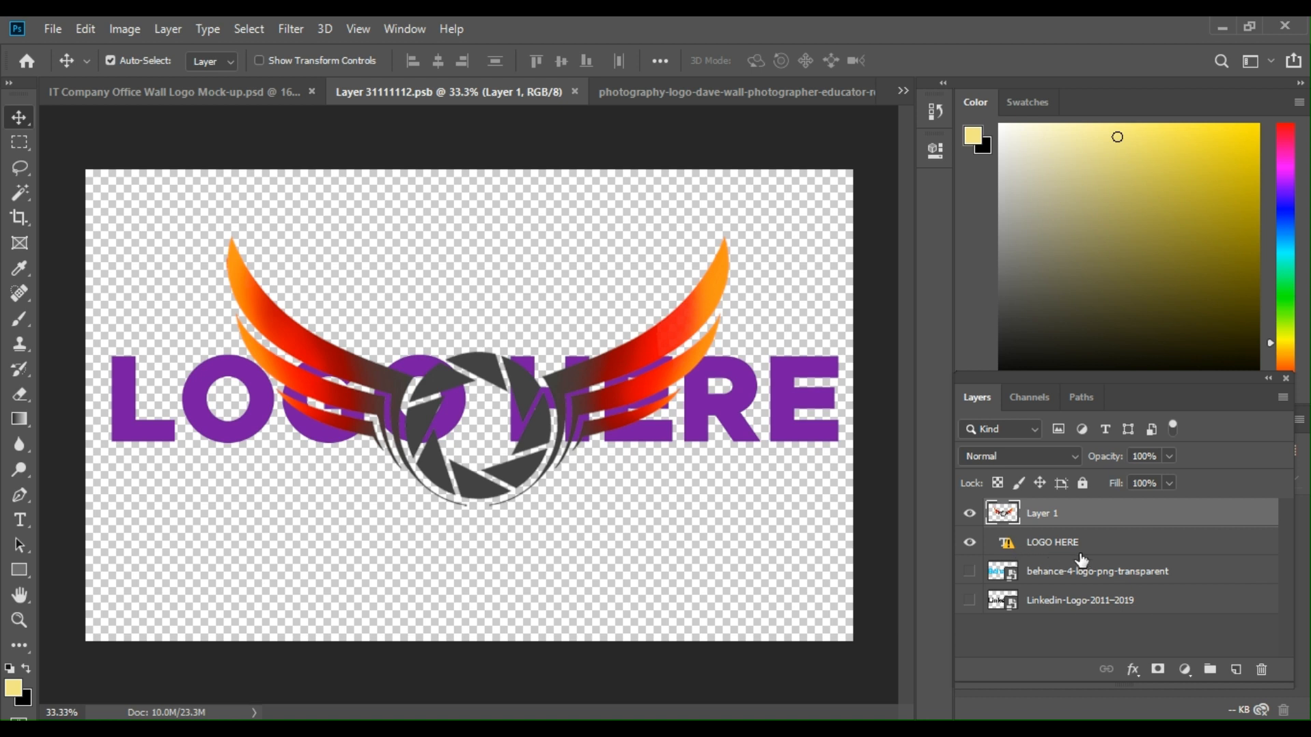
# Step: Hide the LOGO HERE text layer and, without saving, check the wall logo in the mockup document
pyautogui.click(970, 544)
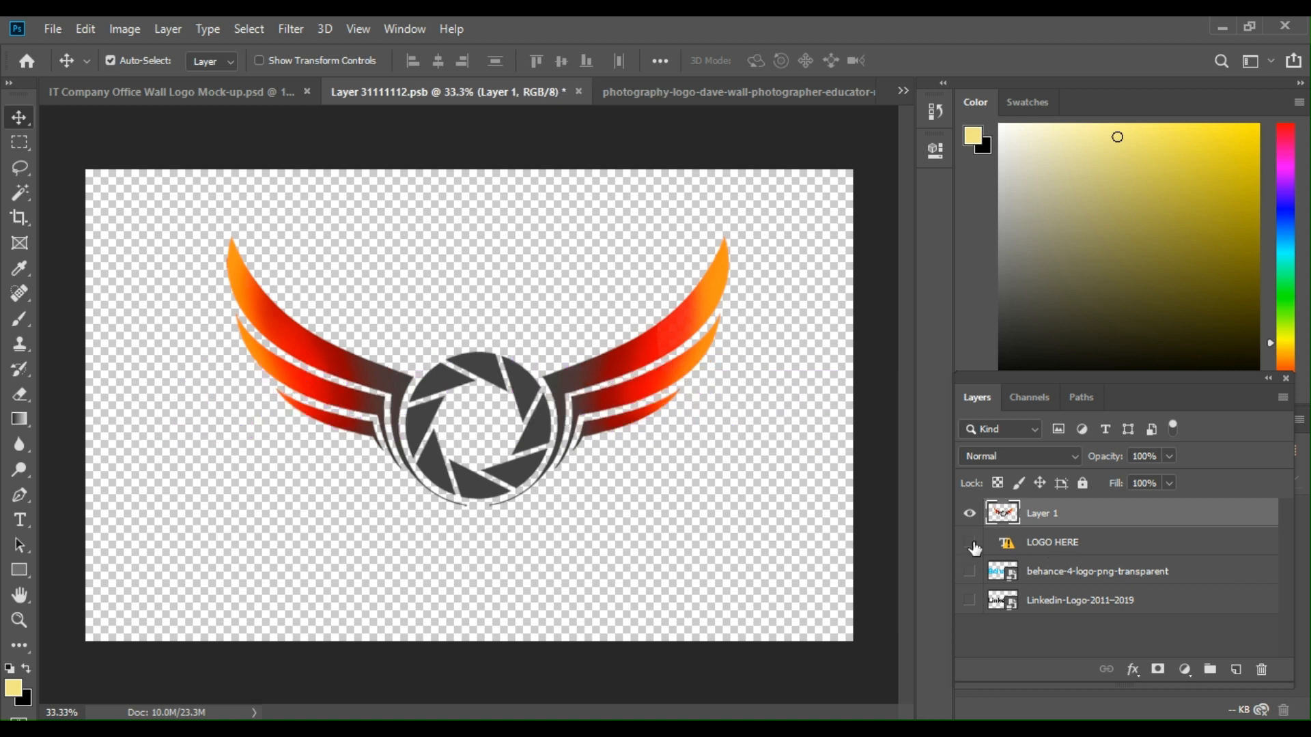
pyautogui.click(239, 96)
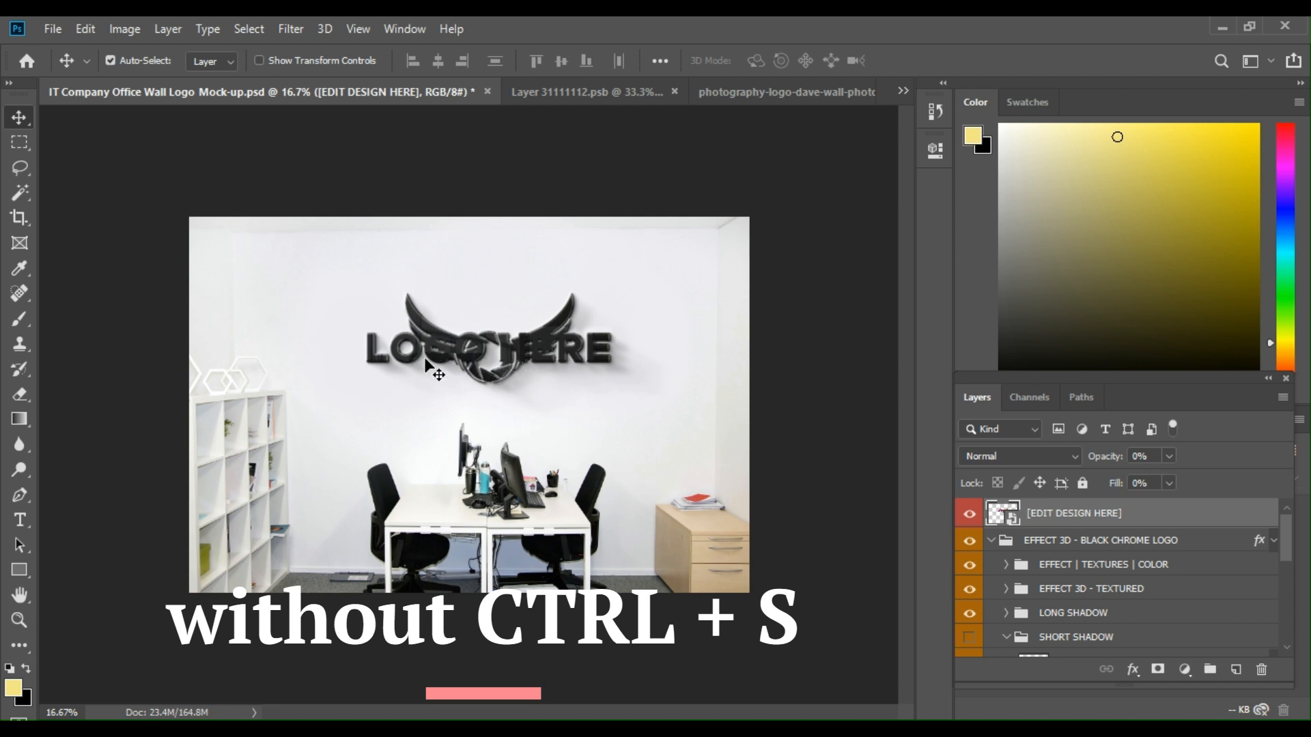
pyautogui.click(549, 89)
# Step: Enlarge the winged logo by about 130%, centre it horizontally on the canvas, and save the smart object
pyautogui.hotkey('ctrl', 't')
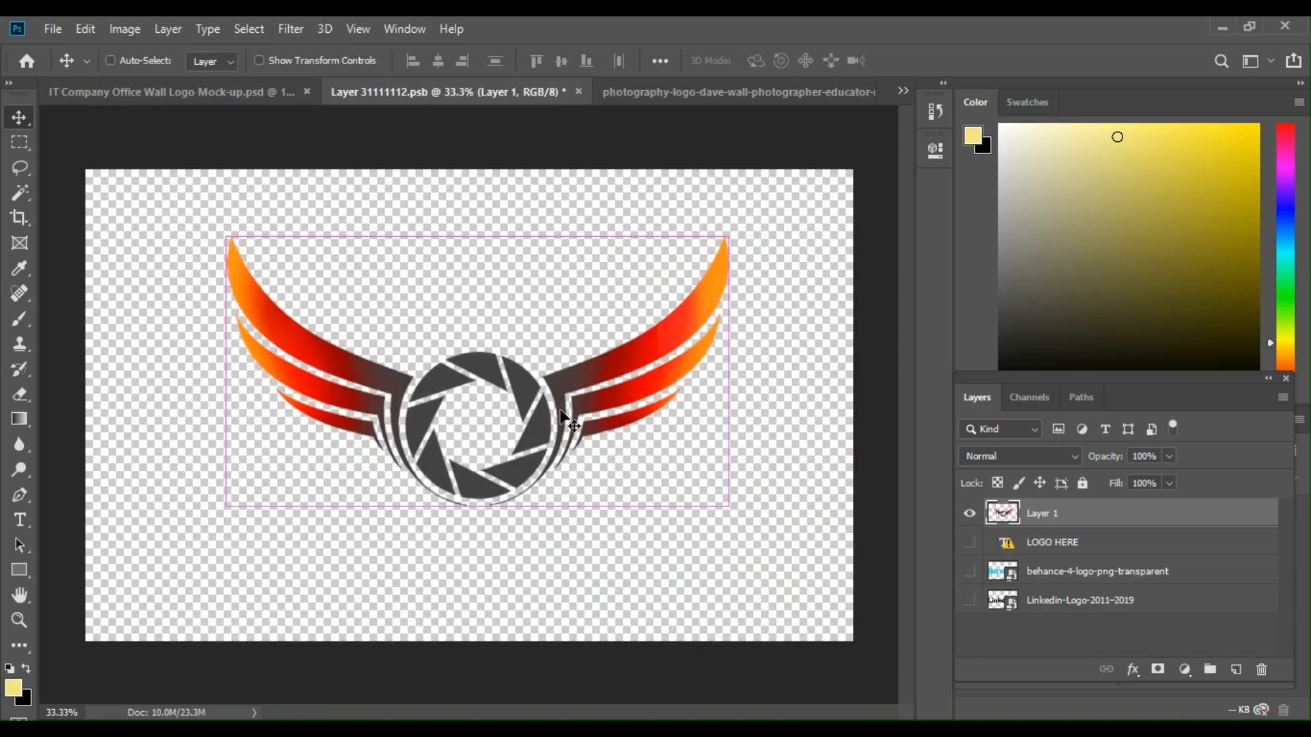
pyautogui.moveTo(728, 508); pyautogui.dragTo(792, 540)
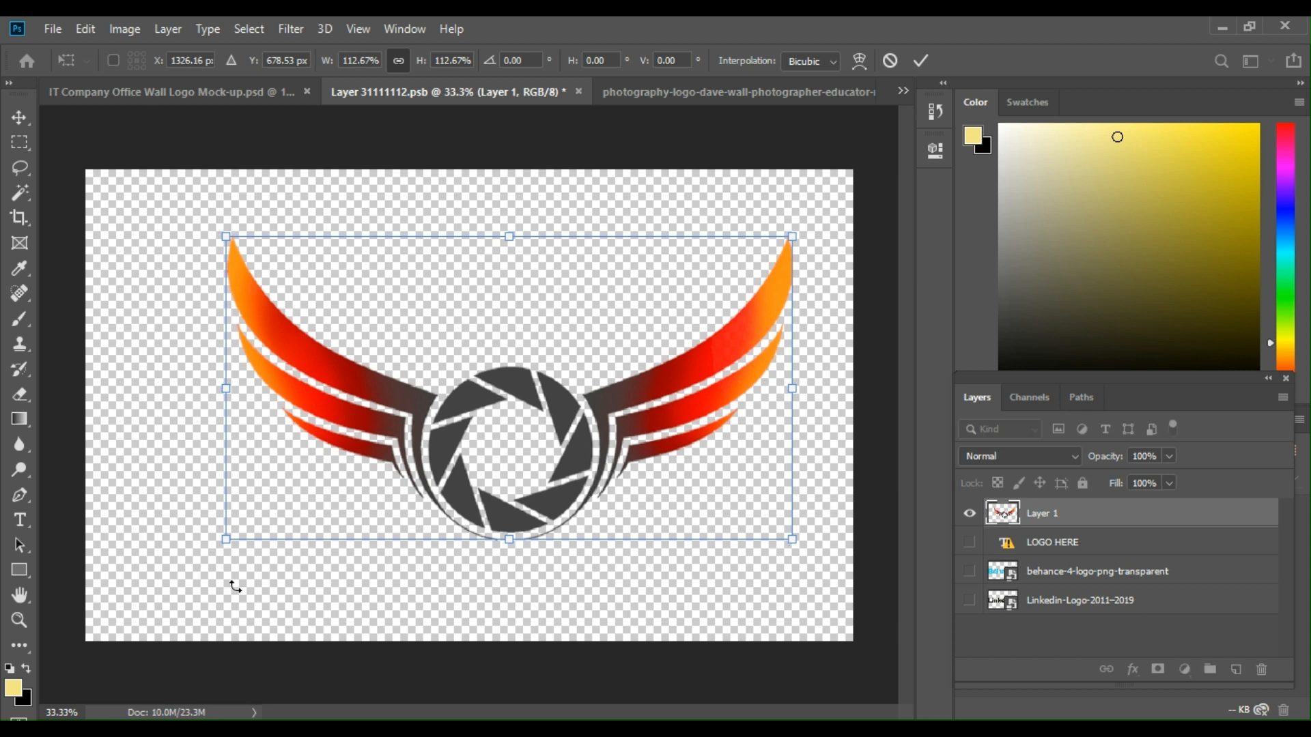
pyautogui.moveTo(224, 541); pyautogui.dragTo(138, 587)
pyautogui.moveTo(490, 509); pyautogui.dragTo(494, 502)
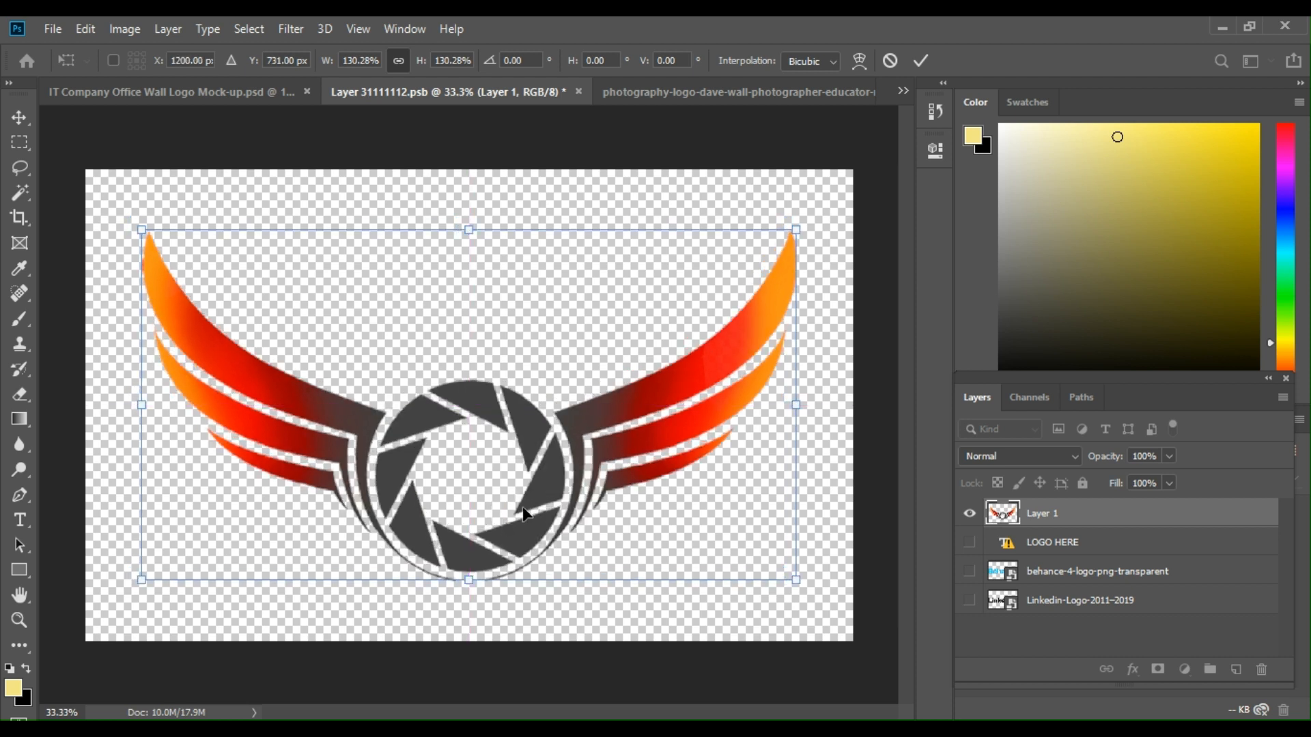
pyautogui.click(918, 66)
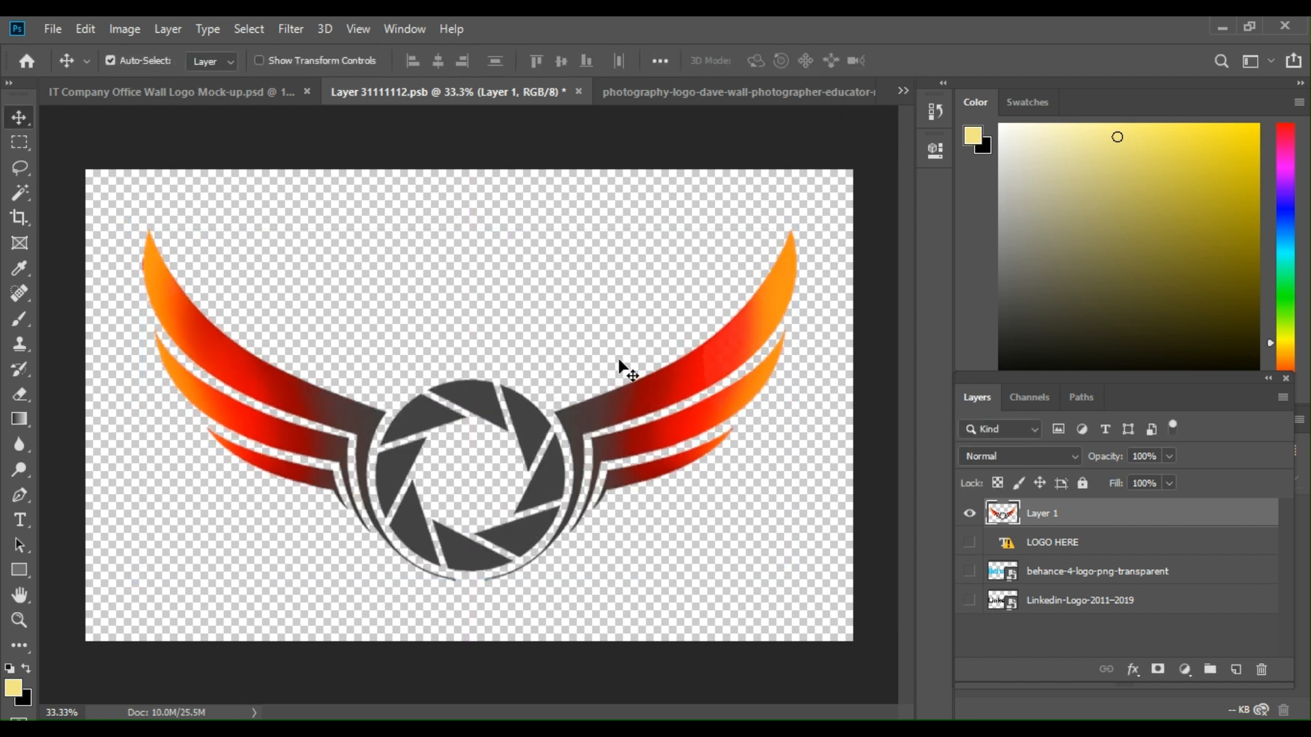
pyautogui.hotkey('ctrl', 's')
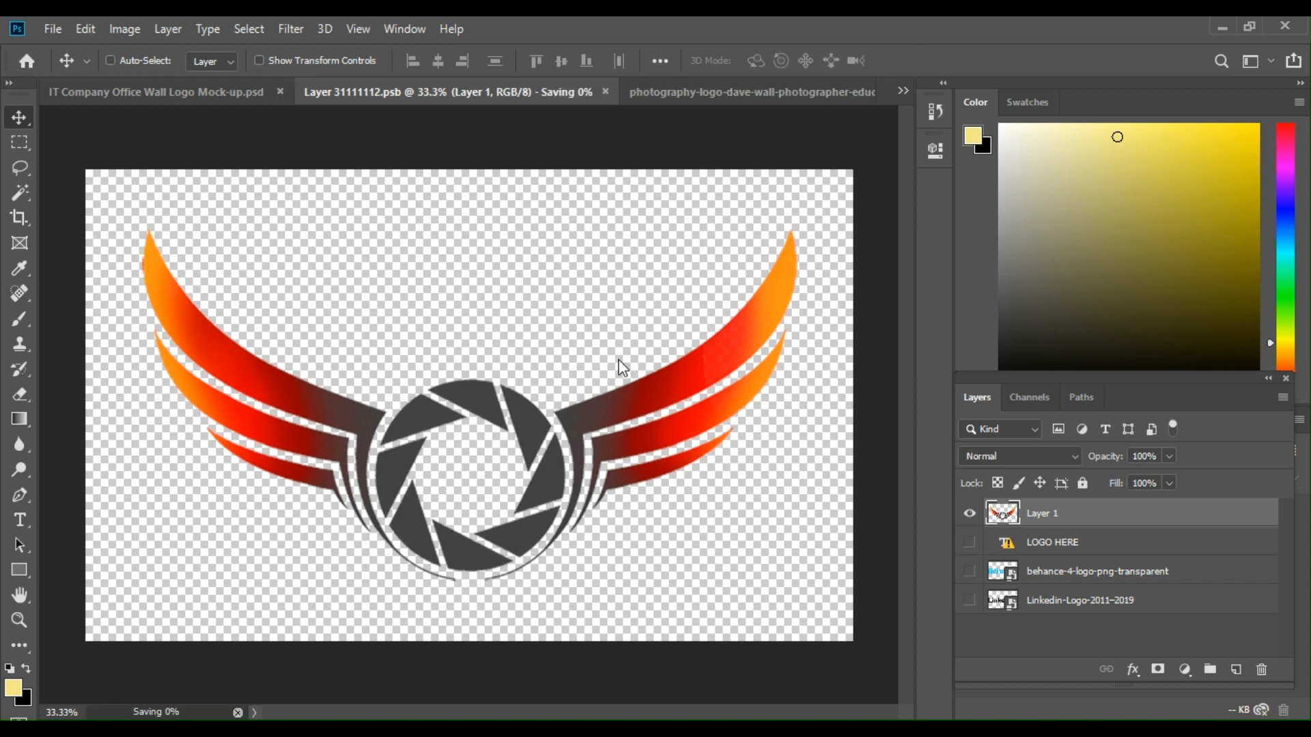